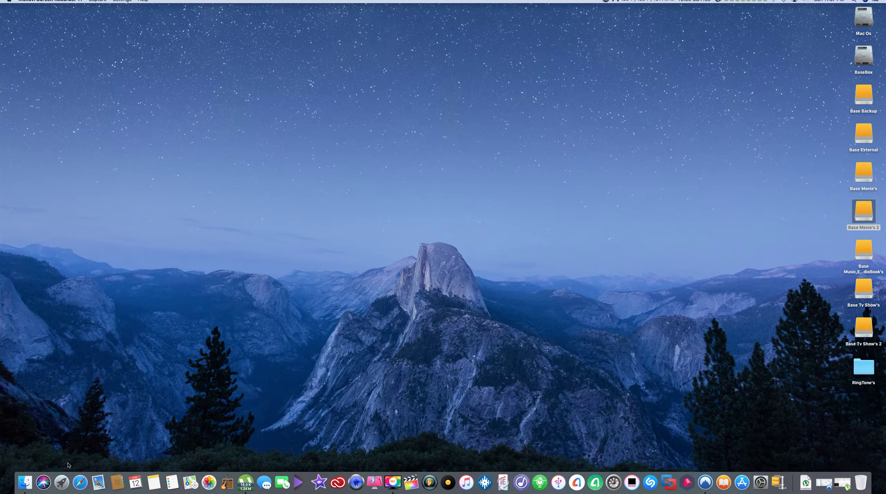
# - Open Safari, search the web for kodi, and open the official kodi.tv website
pyautogui.click(79, 483)
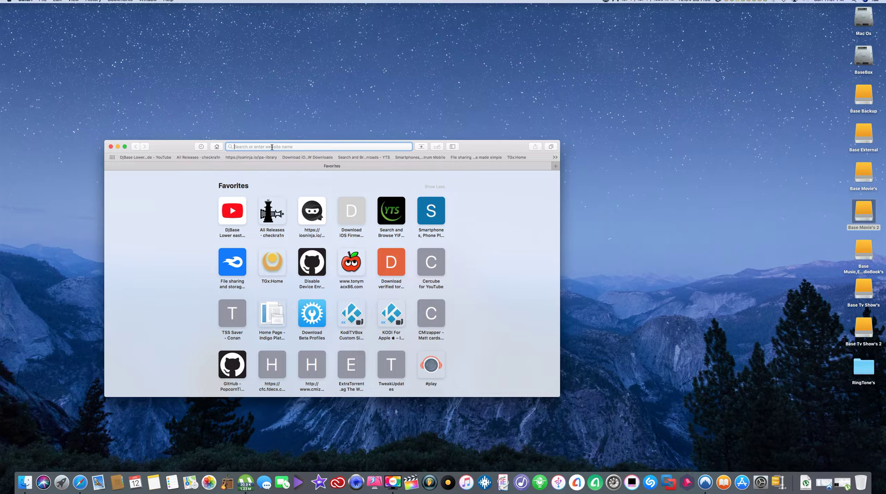
pyautogui.write('kodi')
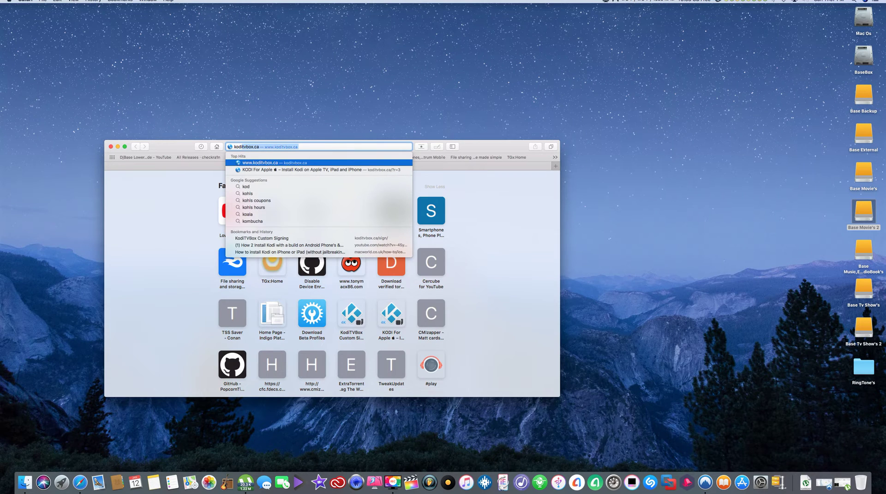
pyautogui.press('Delete')
pyautogui.press('Return')
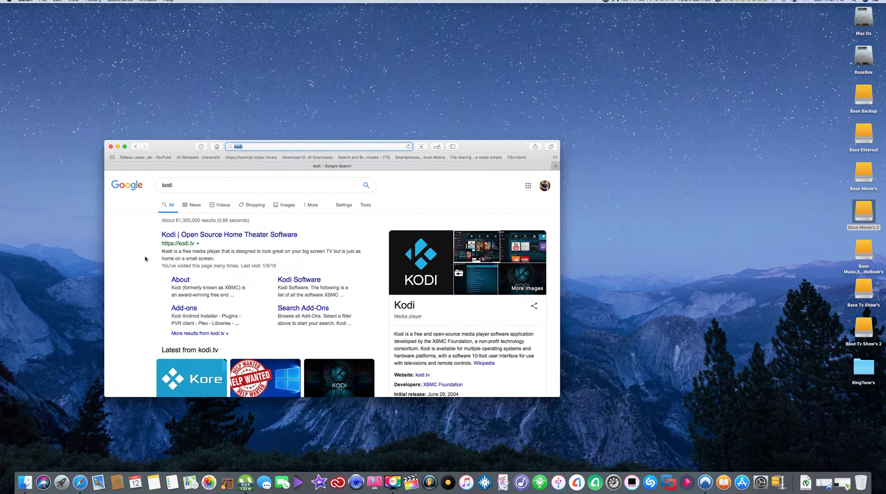
pyautogui.scroll(-2, 145, 259)
pyautogui.scroll(-3, 145, 259)
pyautogui.scroll(6, 148, 240)
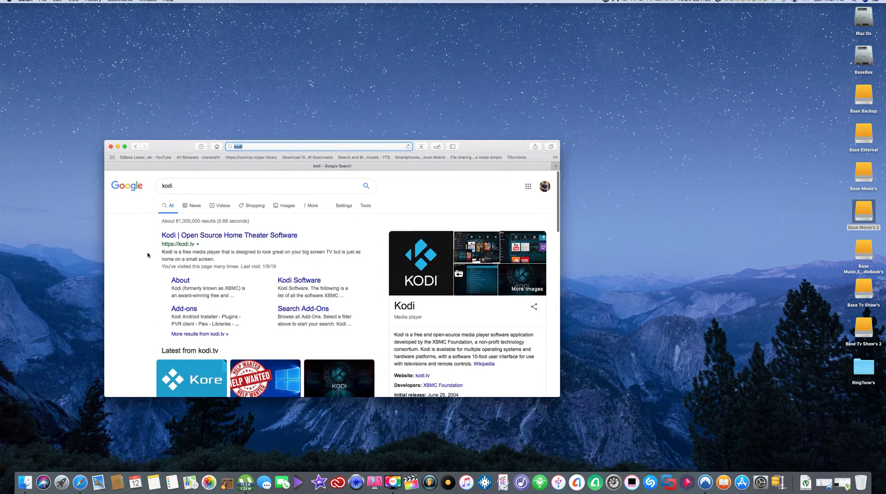
pyautogui.click(199, 238)
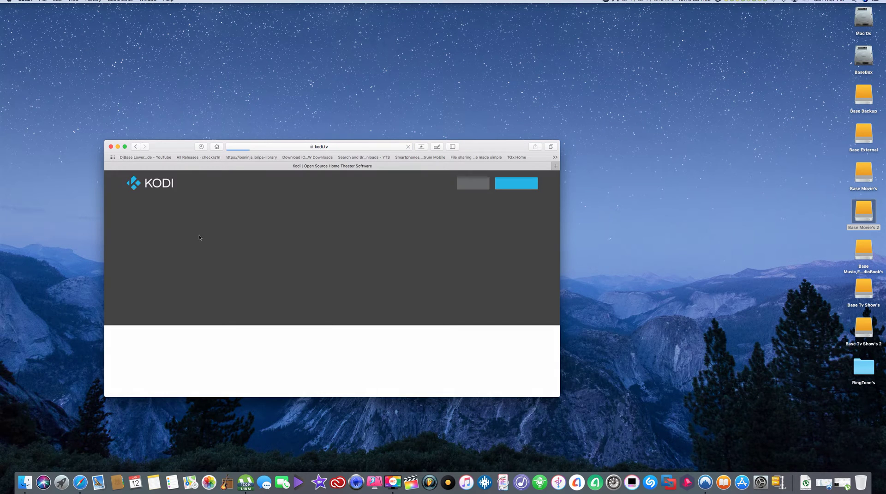
# - Go to the Kodi downloads page for Apple devices and open the MacOS download options
pyautogui.scroll(-5, 200, 291)
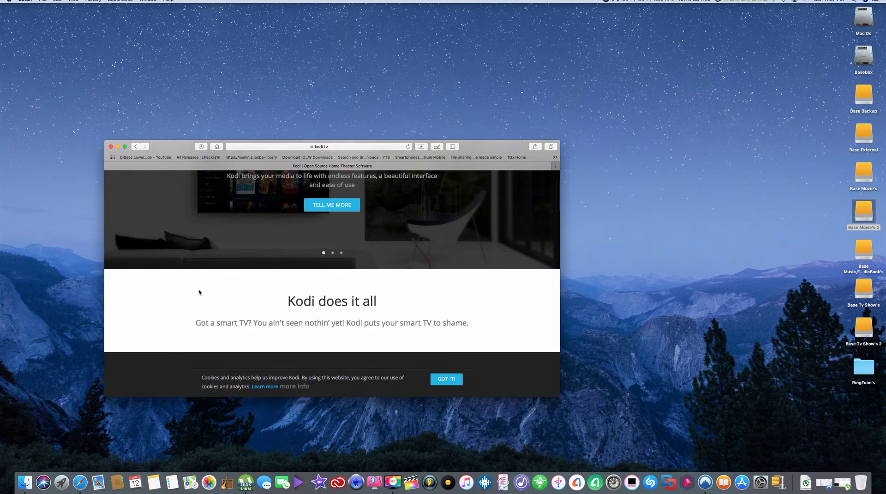
pyautogui.scroll(-5, 199, 292)
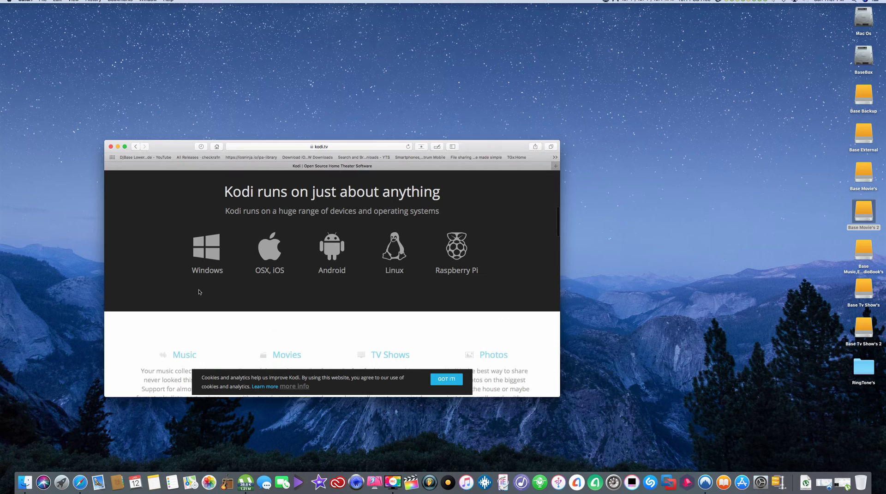
pyautogui.click(272, 247)
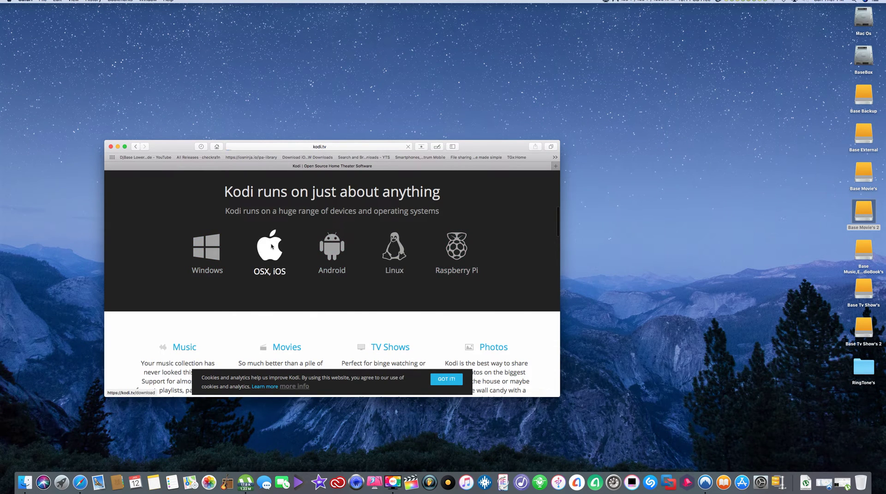
pyautogui.scroll(-8, 259, 286)
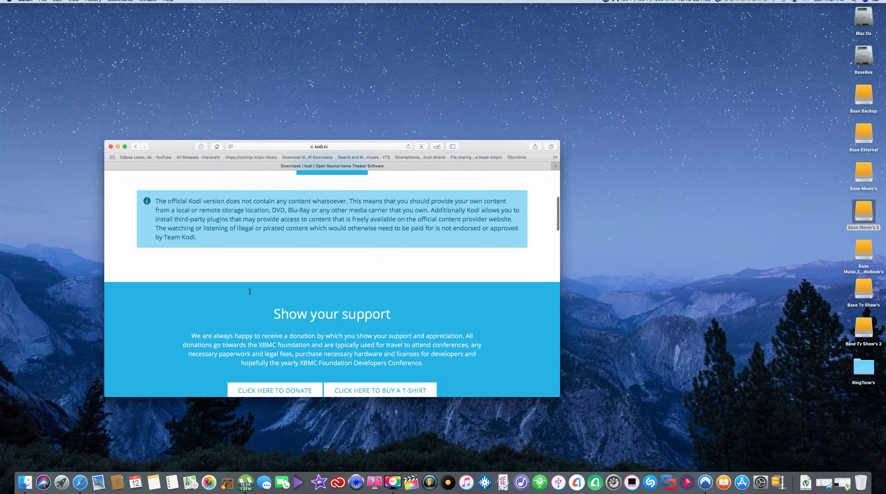
pyautogui.scroll(-10, 250, 292)
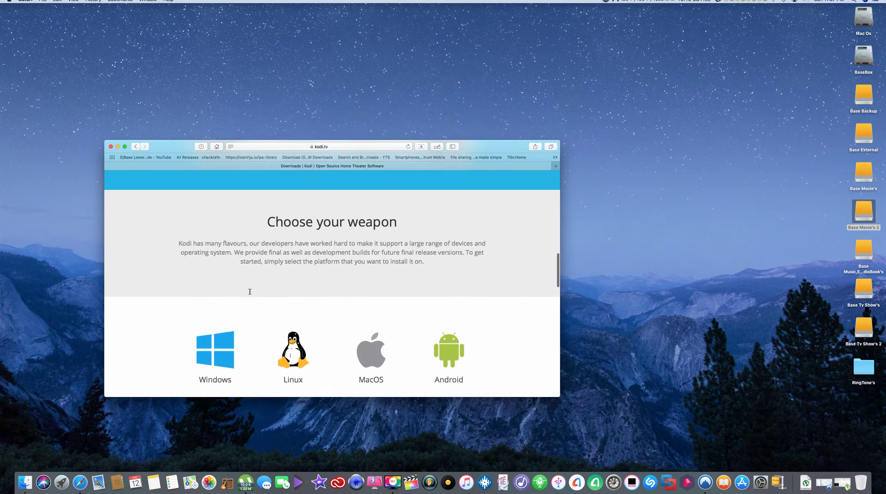
pyautogui.scroll(-2, 250, 294)
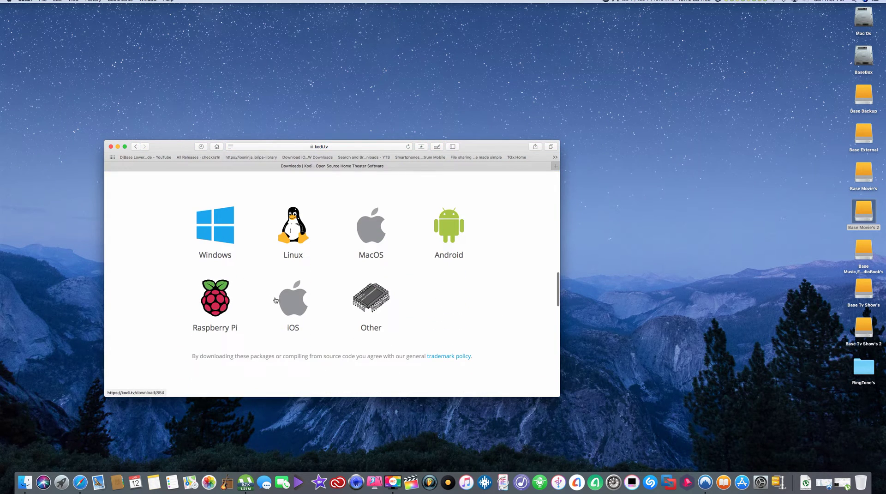
pyautogui.click(378, 233)
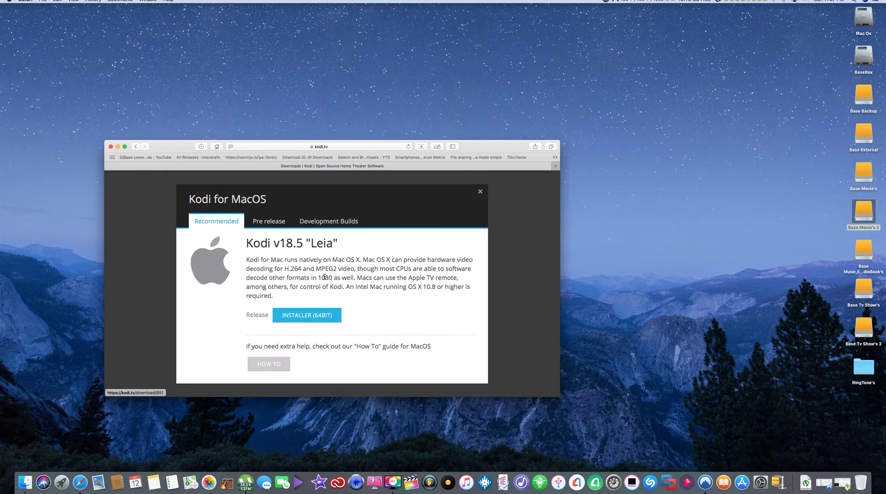
# - Download the 64-bit installer of Kodi v18.5 "Leia", allowing downloads from kodi.tv, and minimize the browser window
pyautogui.click(308, 317)
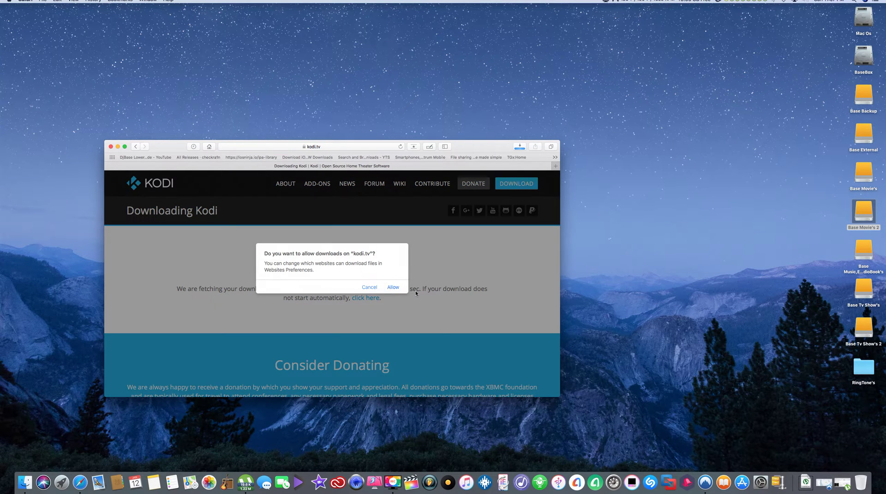
pyautogui.click(393, 288)
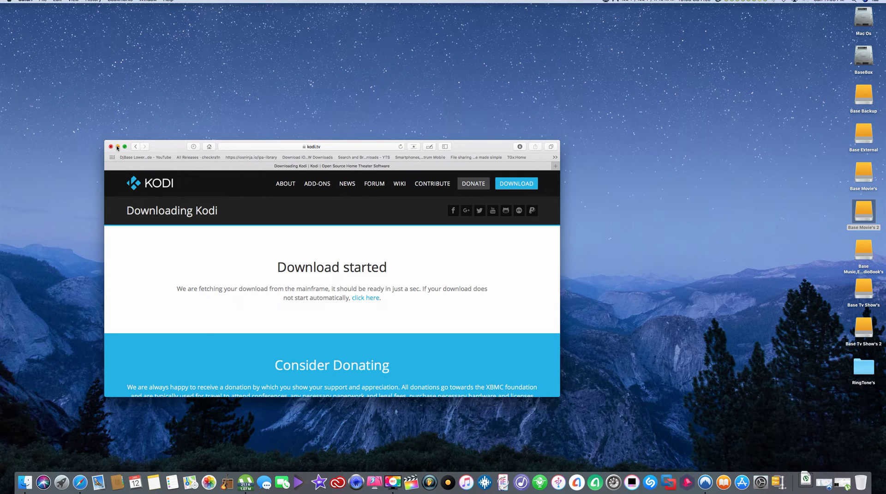
pyautogui.click(117, 147)
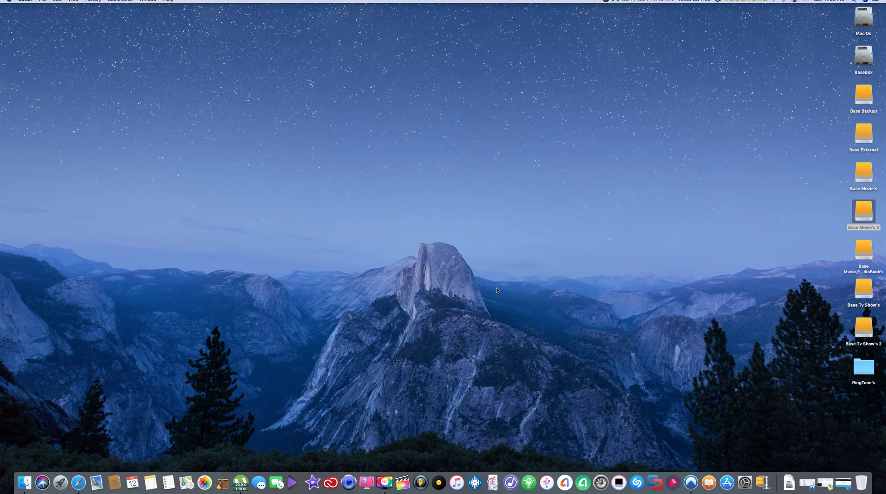
# - Open the downloaded kodi-18.5-Leia-x86_64.dmg, copy Kodi.app into the Applications folder, and close the disk image window
pyautogui.click(789, 483)
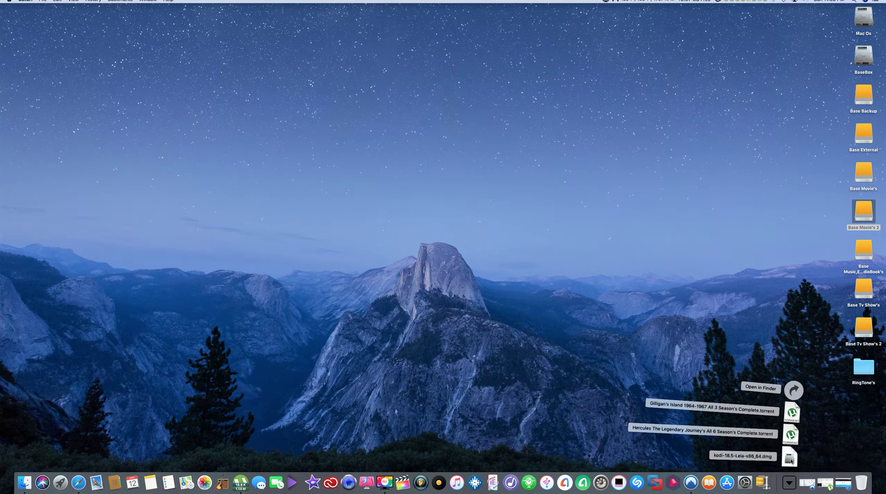
pyautogui.click(792, 462)
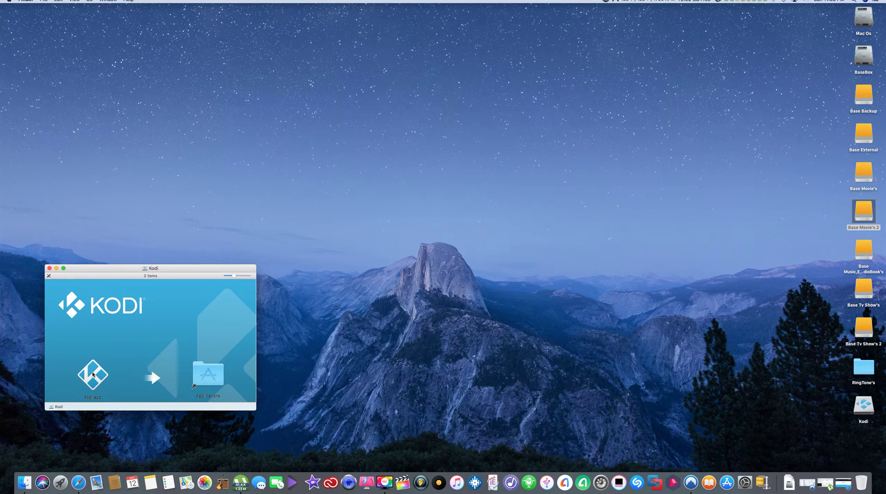
pyautogui.moveTo(92, 373); pyautogui.dragTo(211, 379)
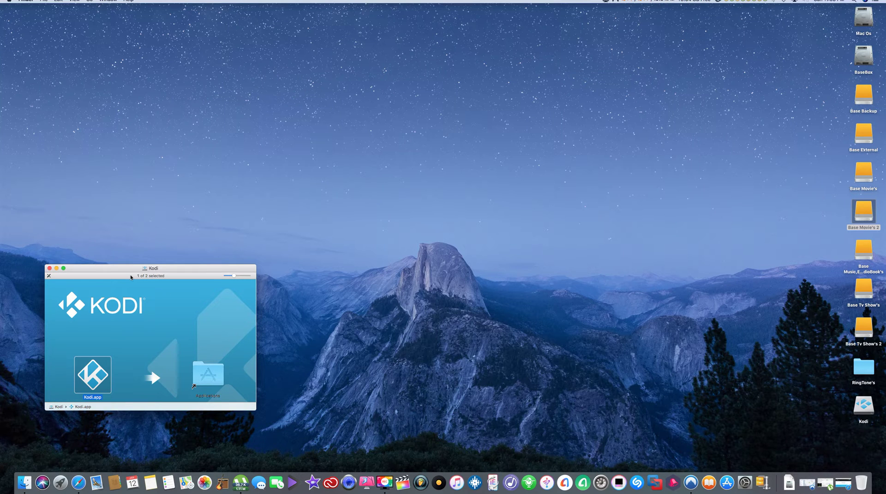
pyautogui.click(49, 269)
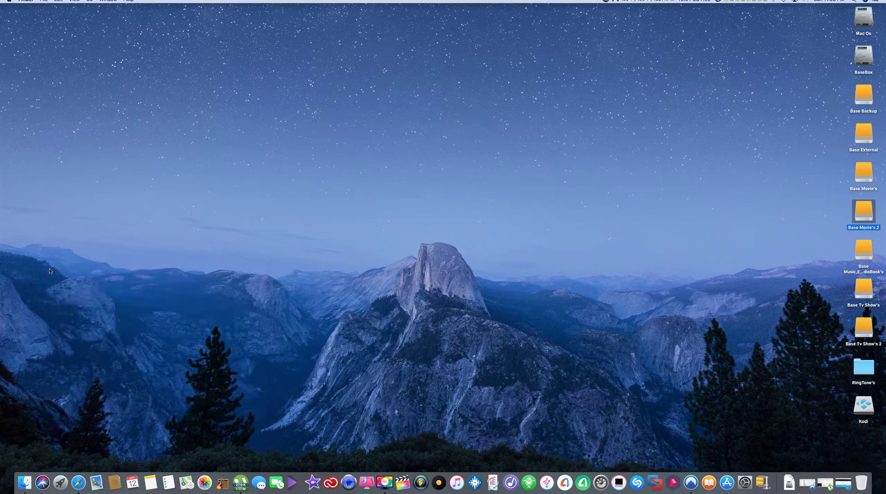
# - Eject the Kodi disk image from the desktop and launch the installed Kodi app
pyautogui.click(867, 411)
pyautogui.rightClick(867, 411)
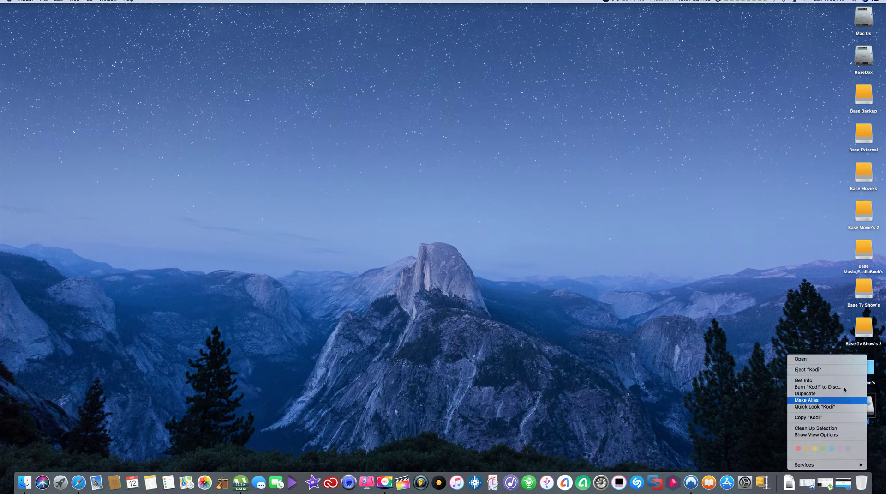
pyautogui.click(824, 370)
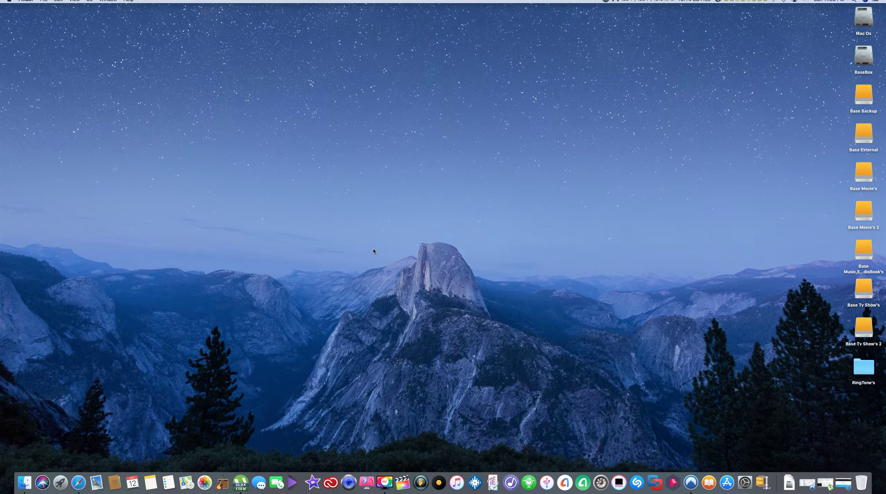
pyautogui.press('F4')
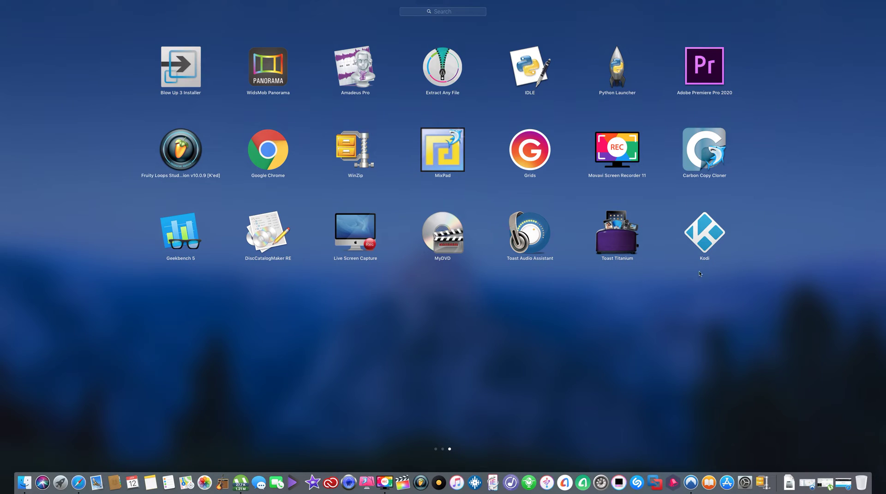
pyautogui.click(710, 234)
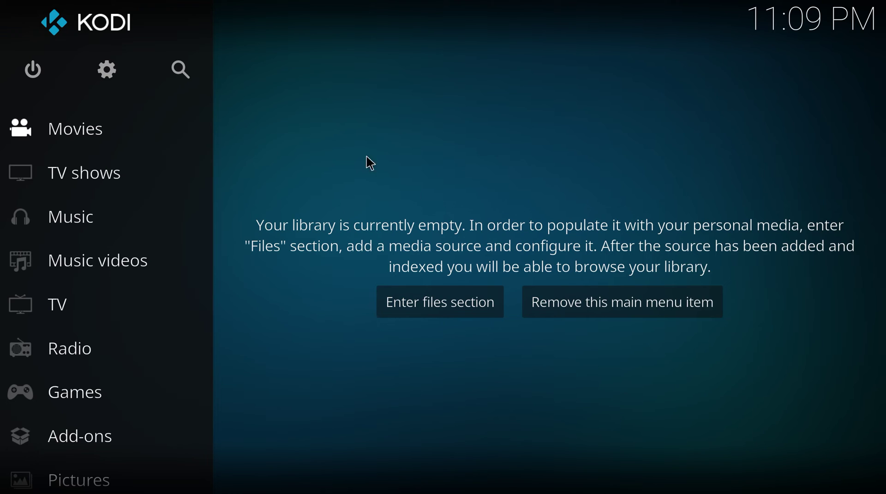
# - Allow add-on installation from unknown sources in Kodi's system settings, accept the warning, and return to the System overview
pyautogui.click(109, 68)
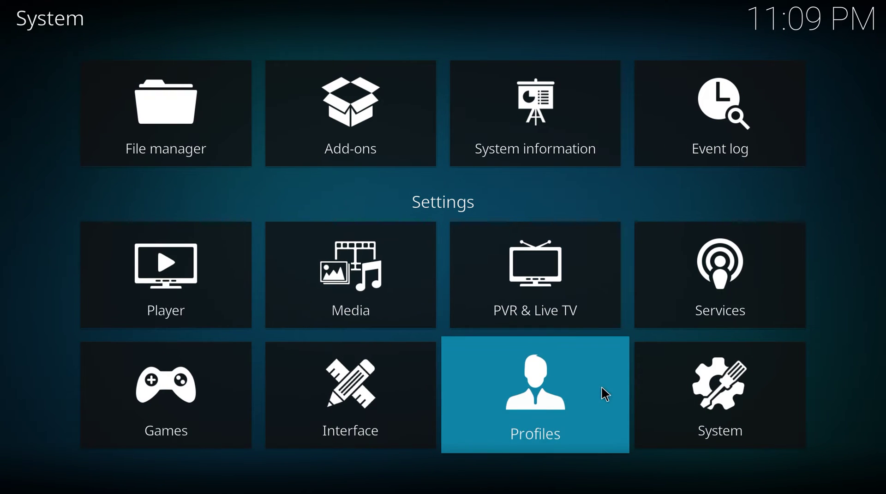
pyautogui.click(699, 395)
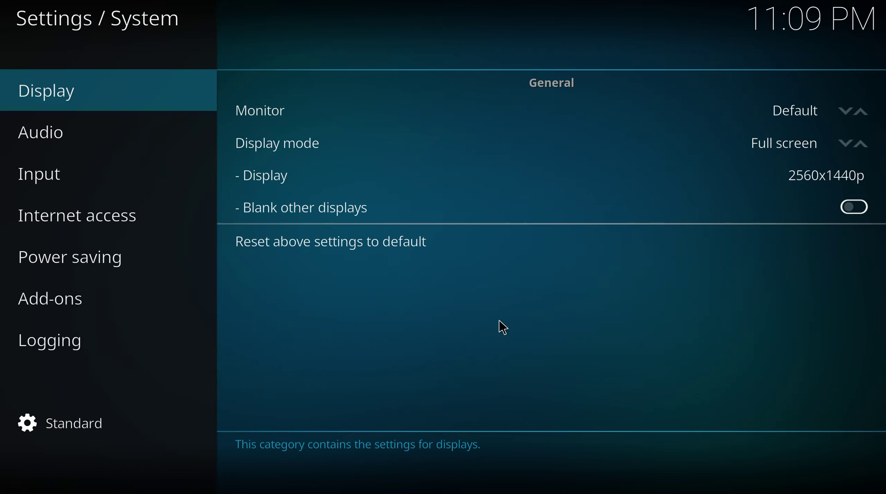
pyautogui.click(210, 316)
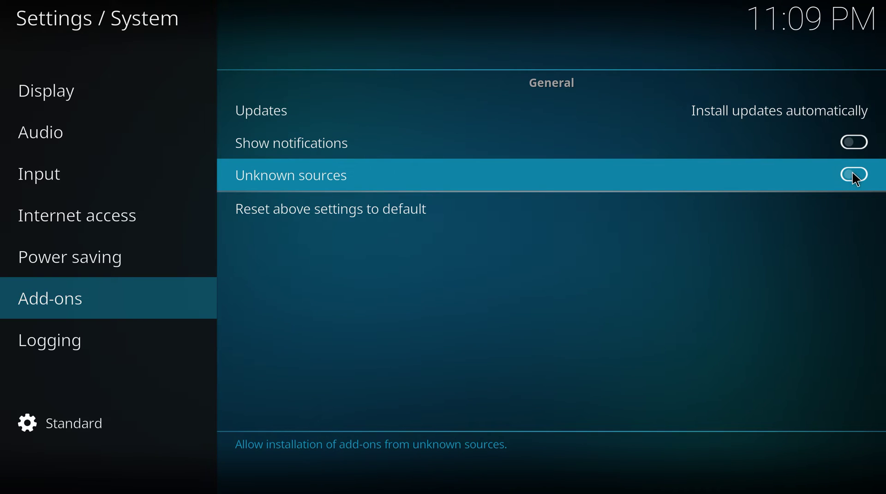
pyautogui.click(853, 172)
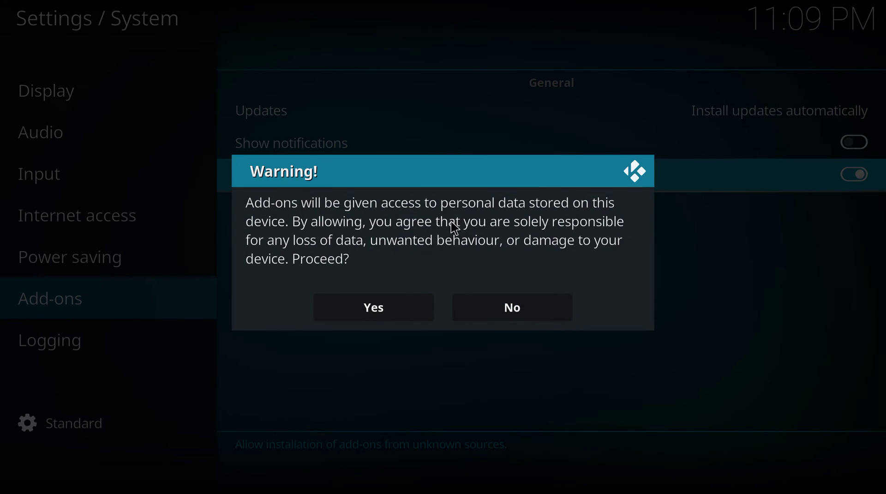
pyautogui.click(373, 309)
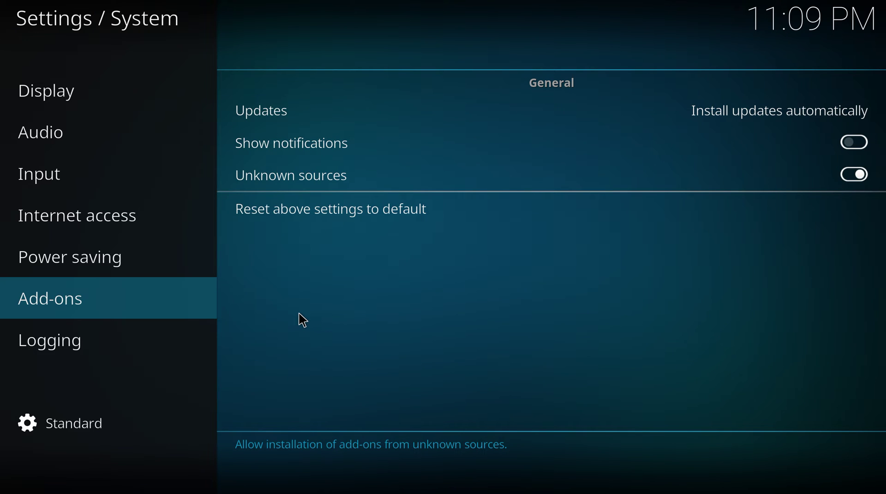
pyautogui.press('Escape')
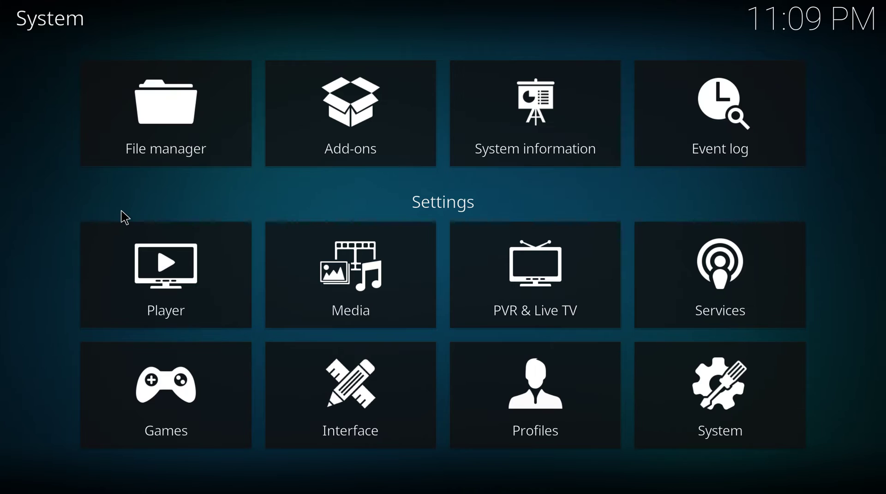
pyautogui.click(182, 136)
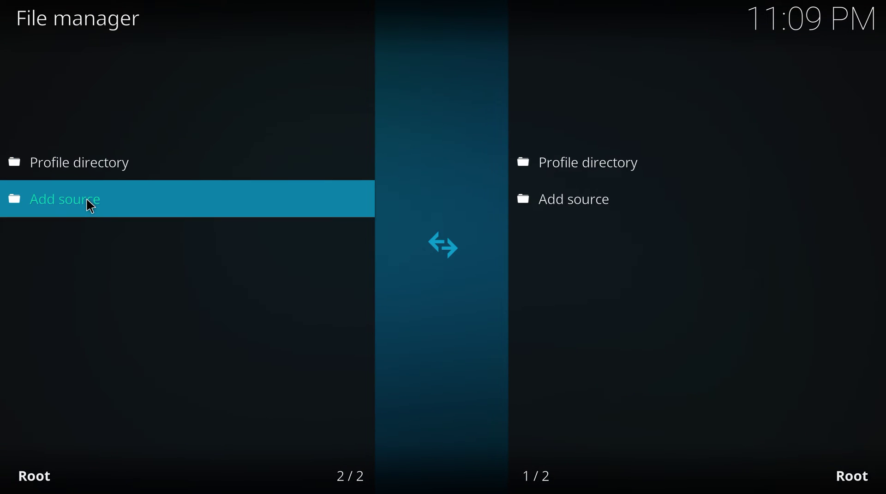
pyautogui.click(87, 199)
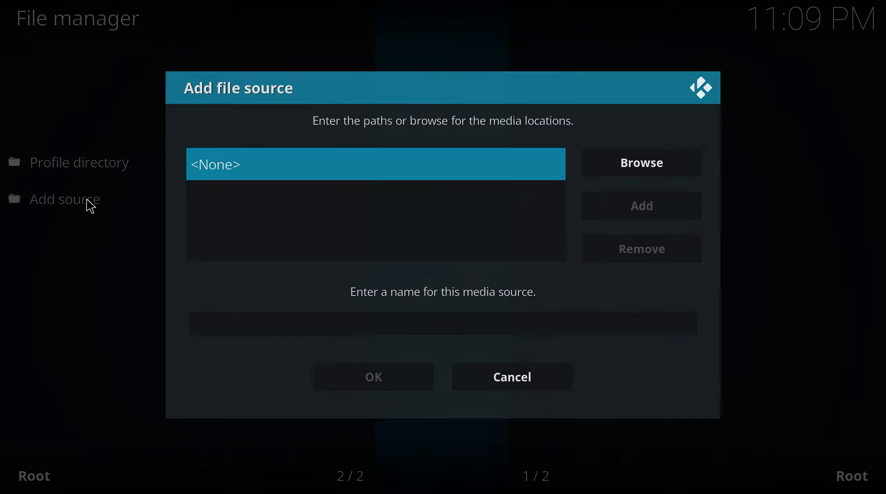
pyautogui.click(252, 176)
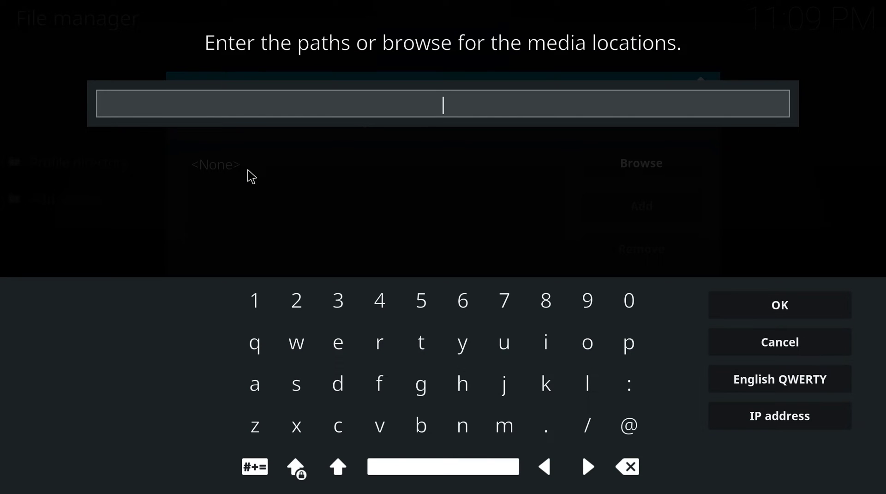
pyautogui.write('http')
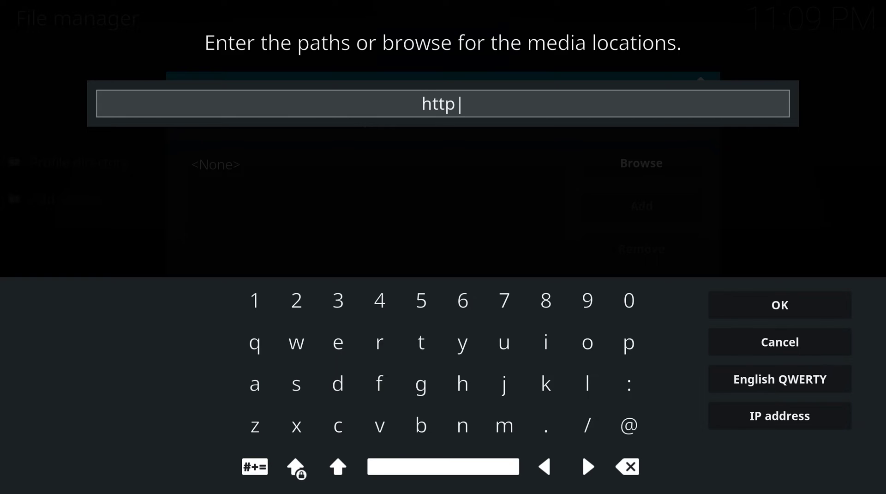
pyautogui.write(':')
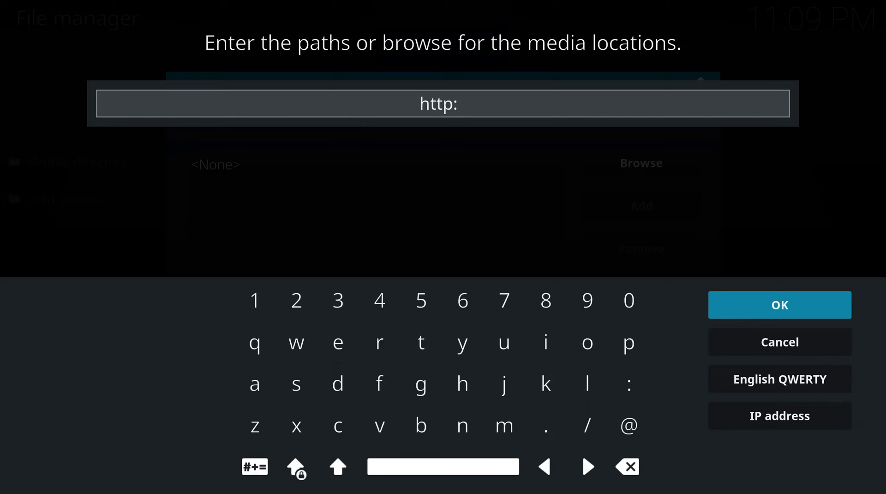
pyautogui.write('//')
pyautogui.write('re')
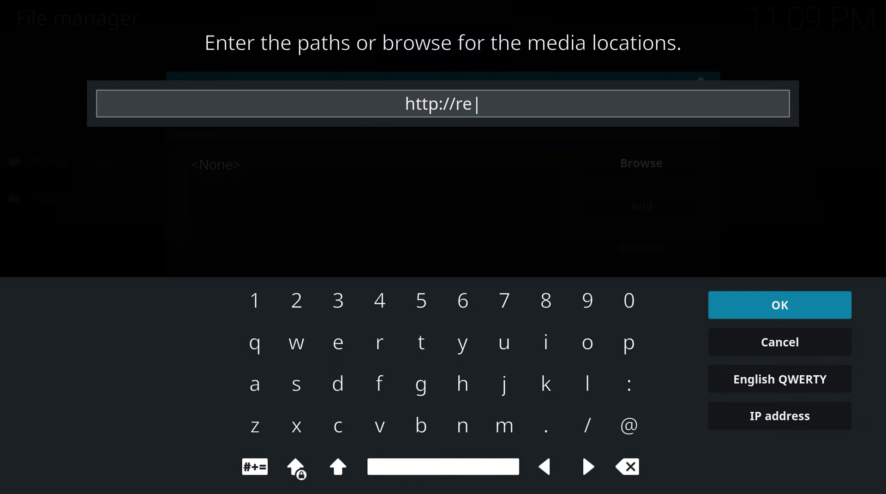
pyautogui.write('po.')
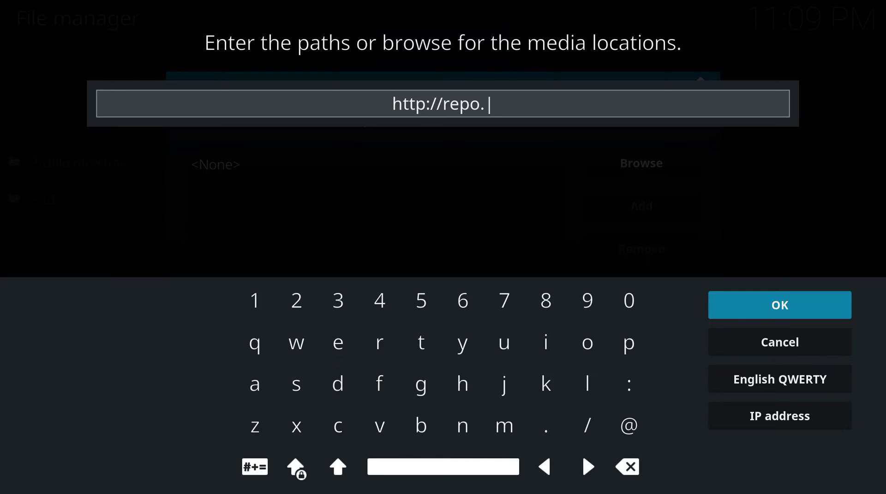
pyautogui.write('su')
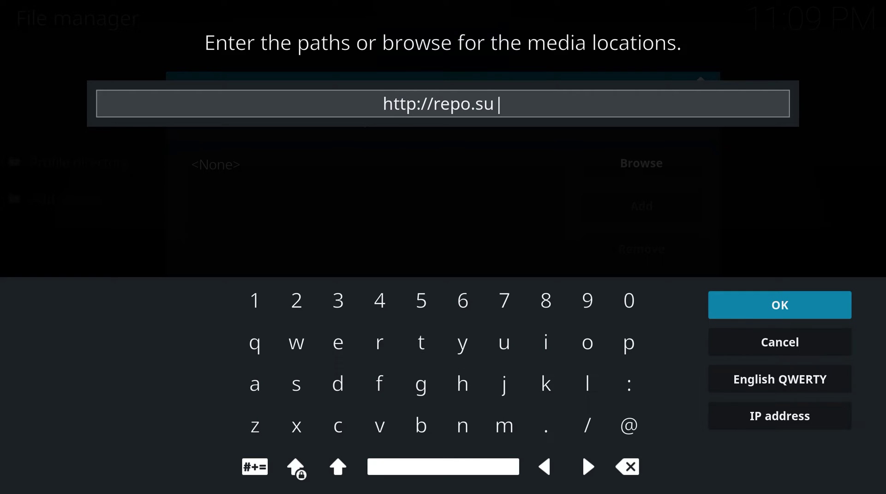
pyautogui.write('p')
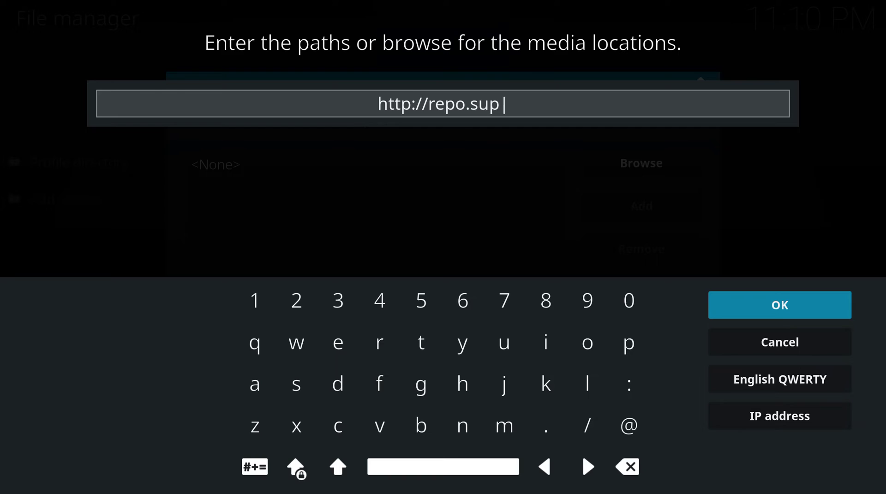
pyautogui.write('rem')
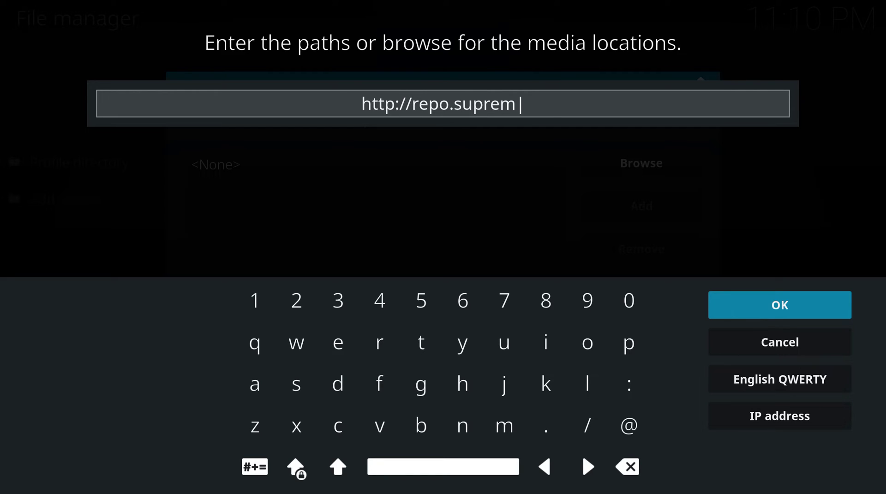
pyautogui.write('e')
pyautogui.write('b')
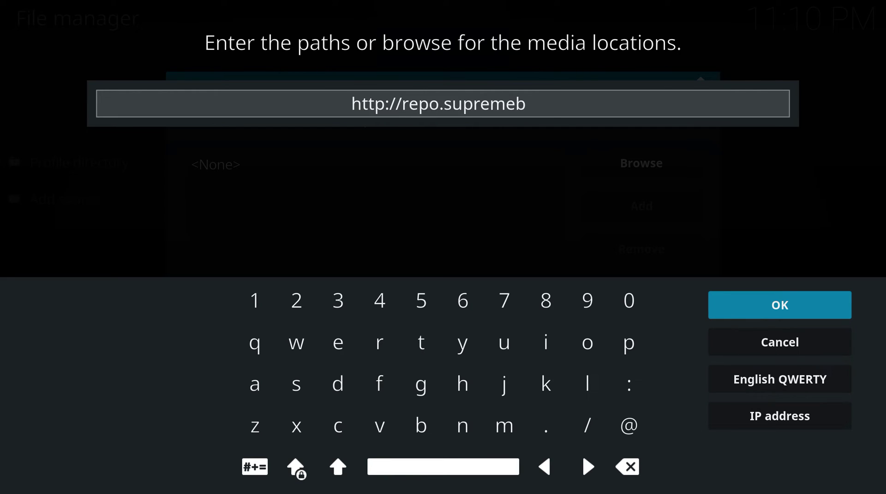
pyautogui.write('uild')
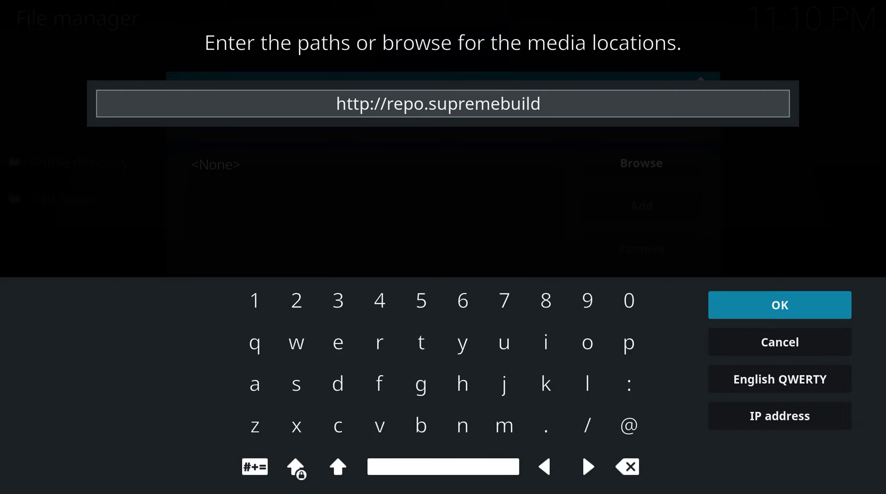
pyautogui.write('s')
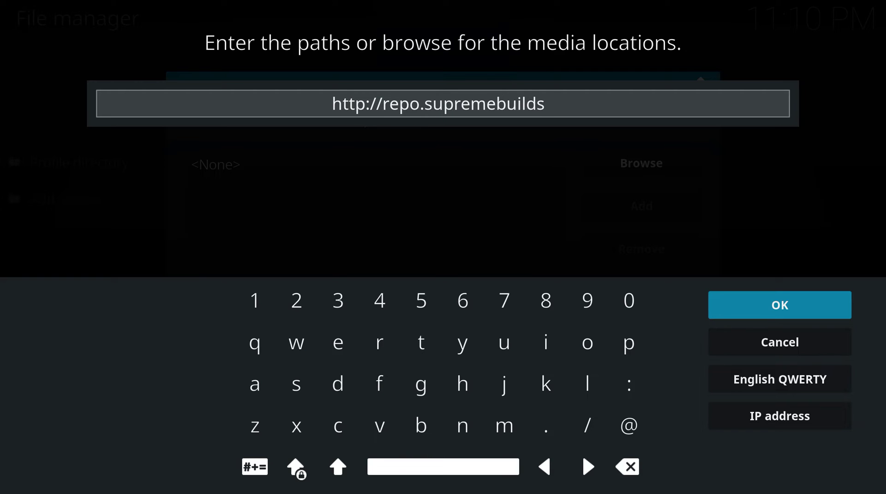
pyautogui.write('.com')
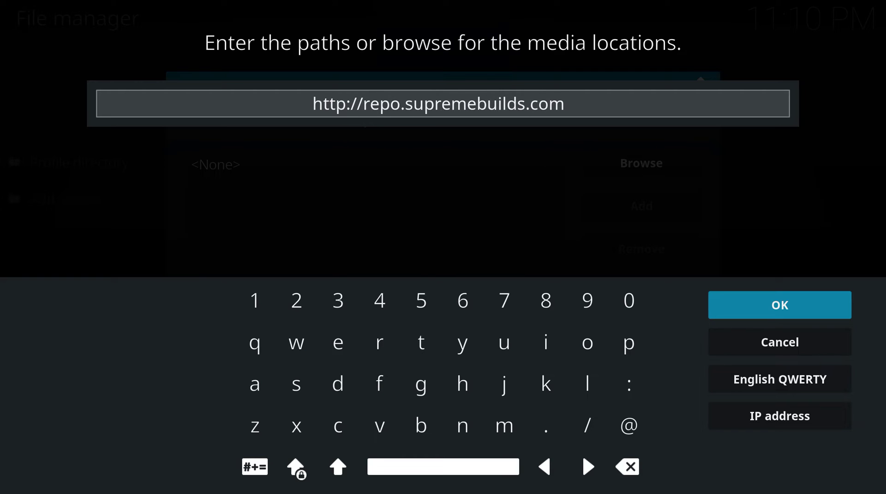
pyautogui.write('/')
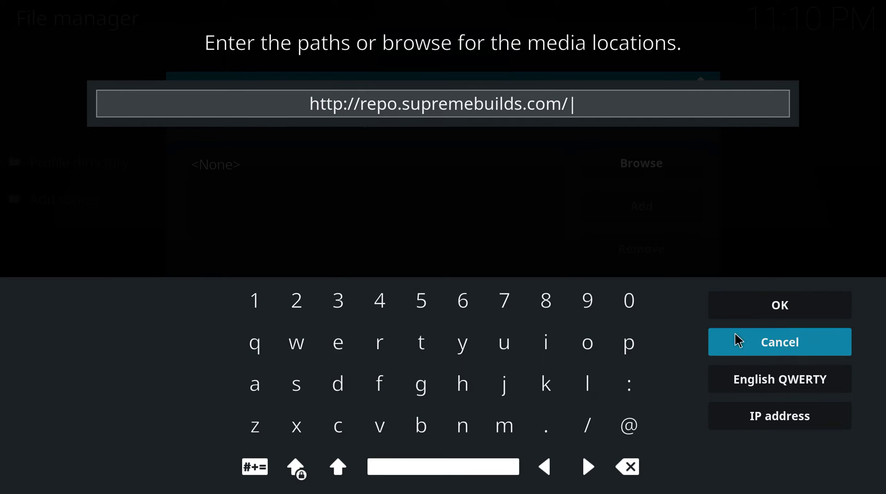
pyautogui.click(761, 314)
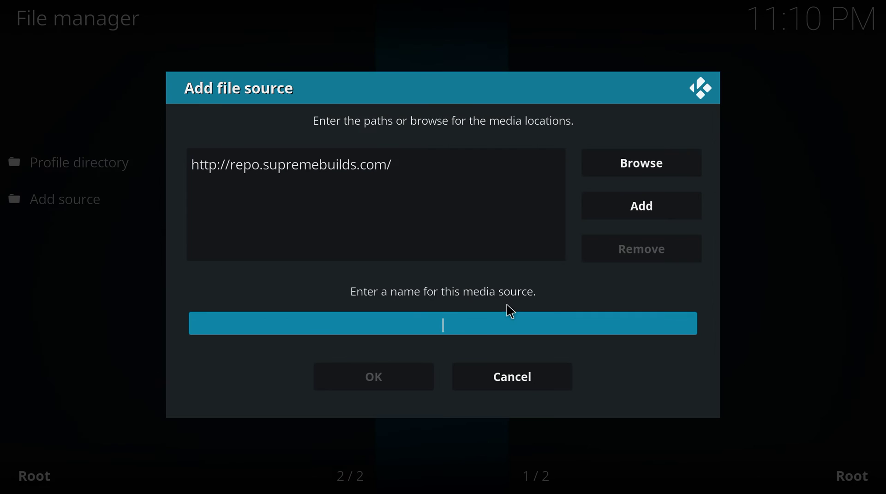
# - Name the media source supreme, save it, and return to the Kodi home screen
pyautogui.click(491, 324)
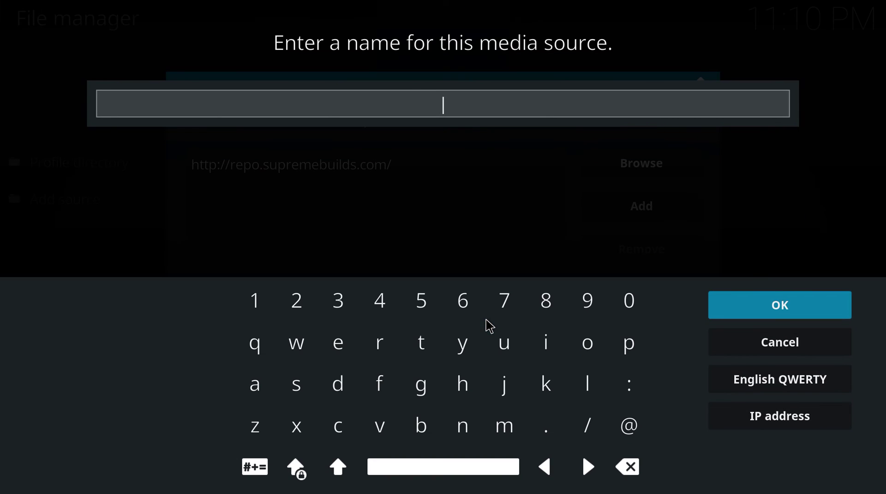
pyautogui.write('su')
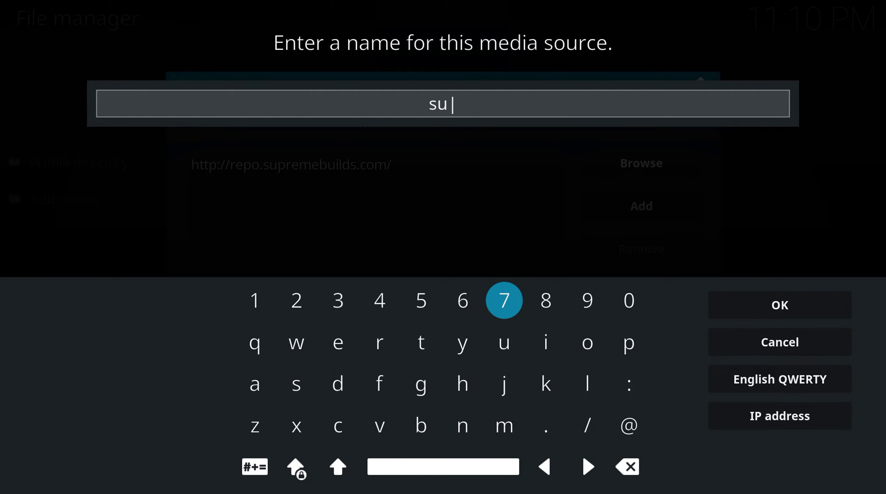
pyautogui.write('preme')
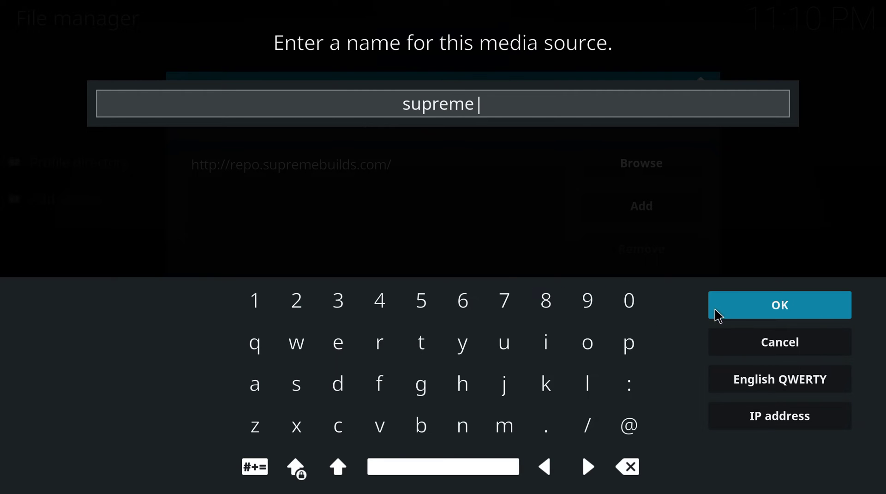
pyautogui.click(732, 311)
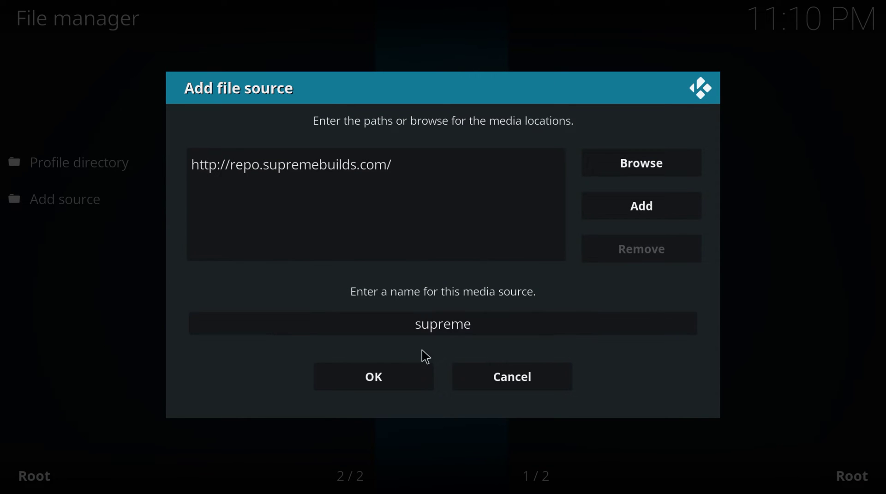
pyautogui.click(410, 374)
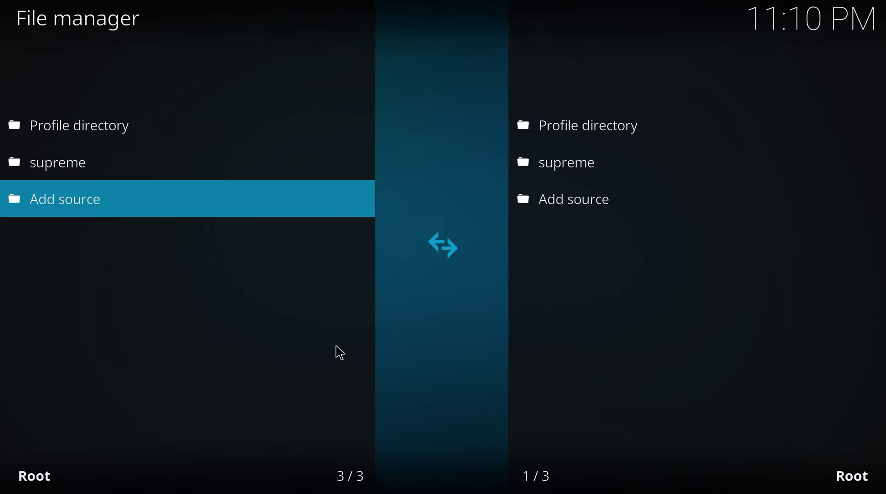
pyautogui.press('Escape')
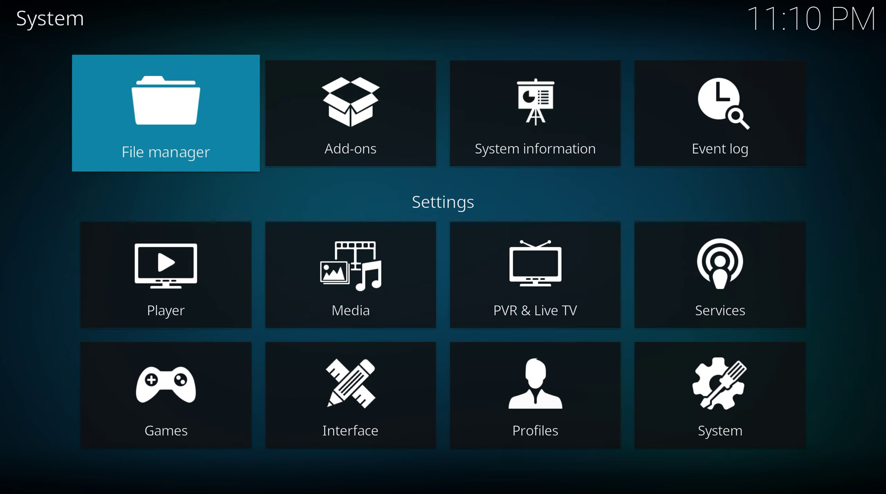
pyautogui.press('Escape')
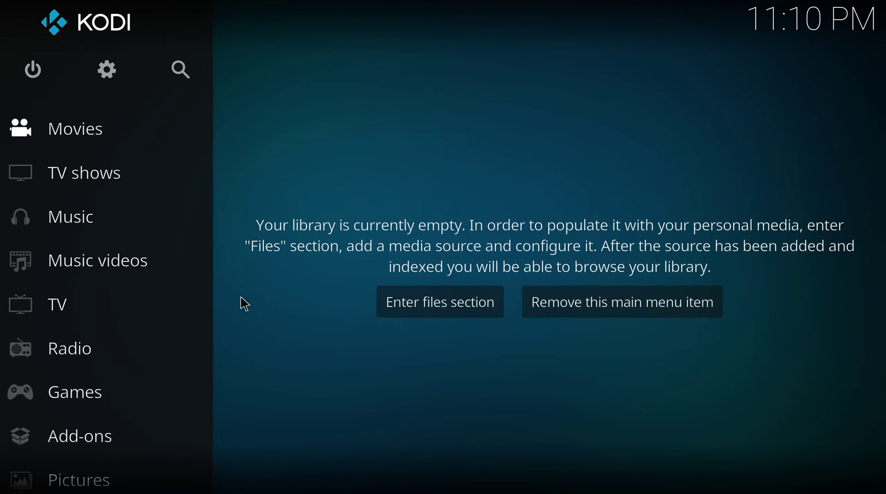
# - Install repository.supremebuilds-1.0.2.zip from the supreme source through the add-on browser's zip file installation
pyautogui.click(116, 77)
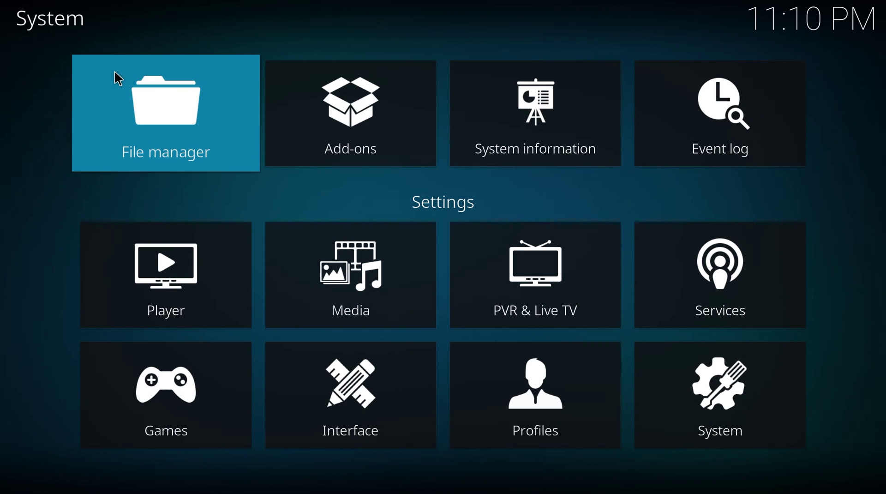
pyautogui.click(359, 138)
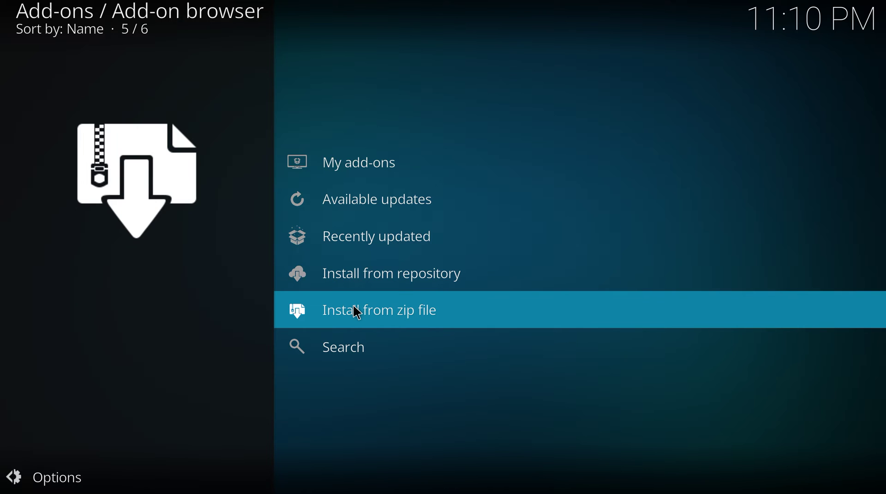
pyautogui.click(357, 313)
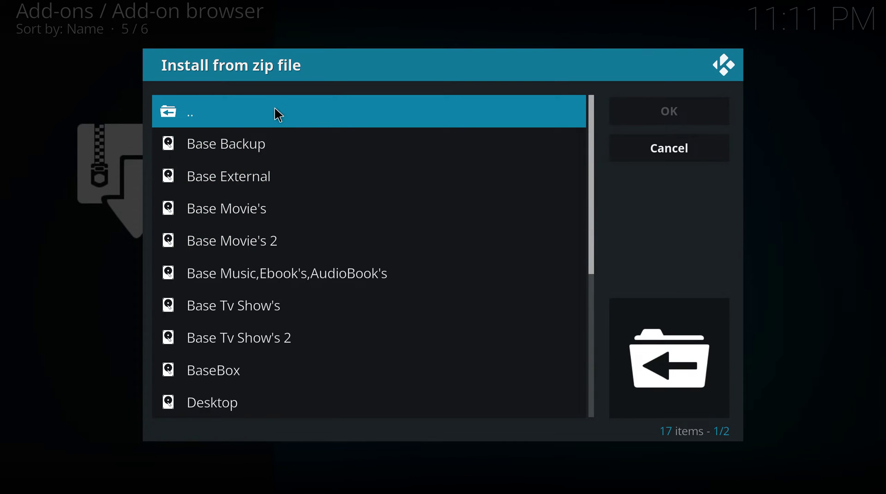
pyautogui.scroll(-9, 275, 109)
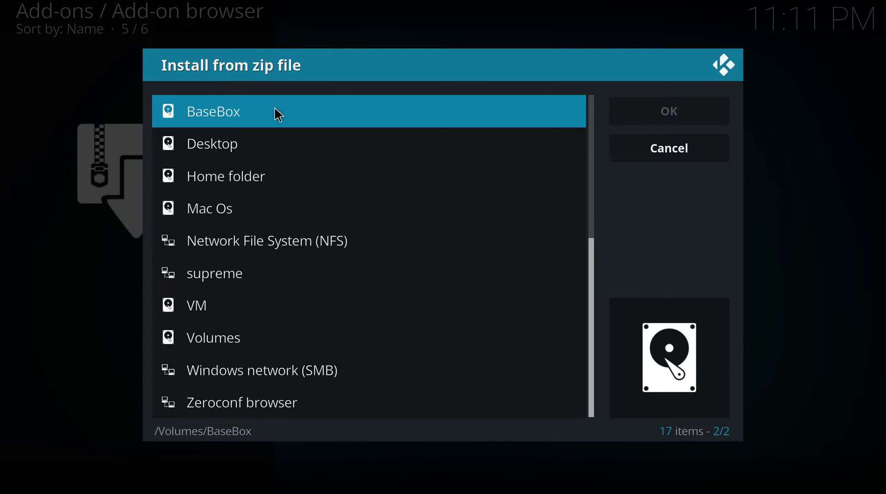
pyautogui.click(246, 275)
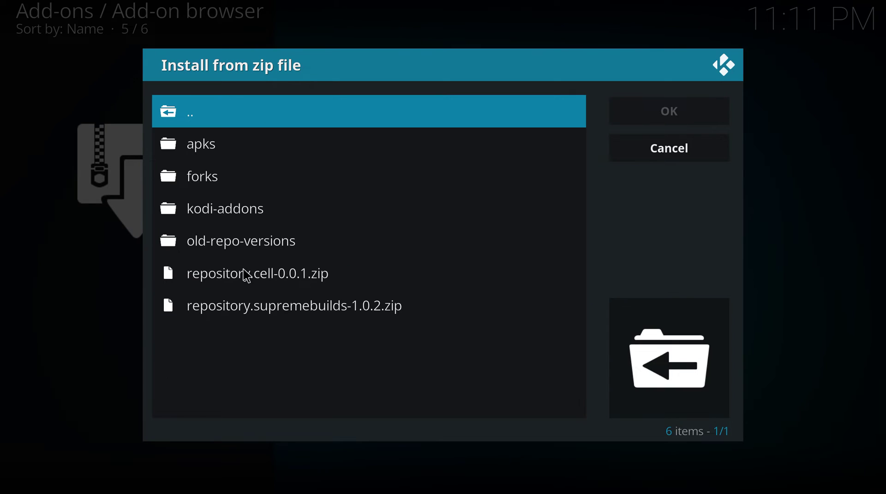
pyautogui.click(261, 313)
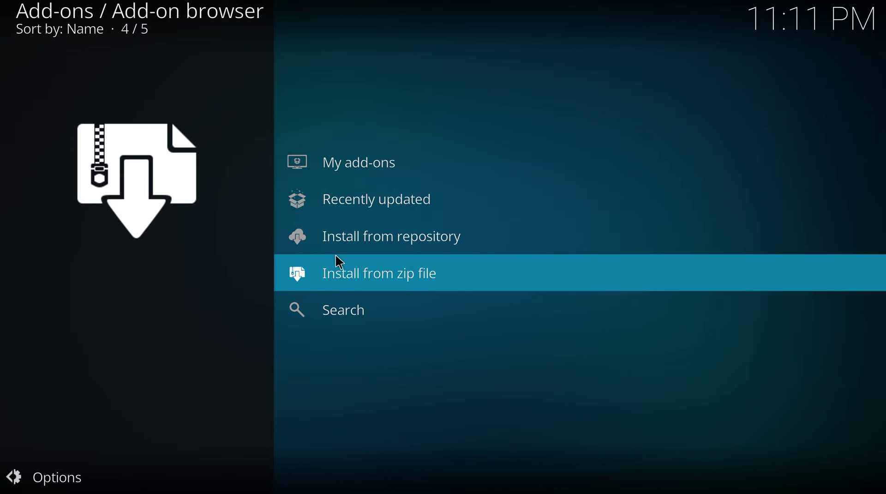
# - Install the Supreme Builds Wizard program add-on from the Supreme Builds Repository and dismiss its news window
pyautogui.click(367, 246)
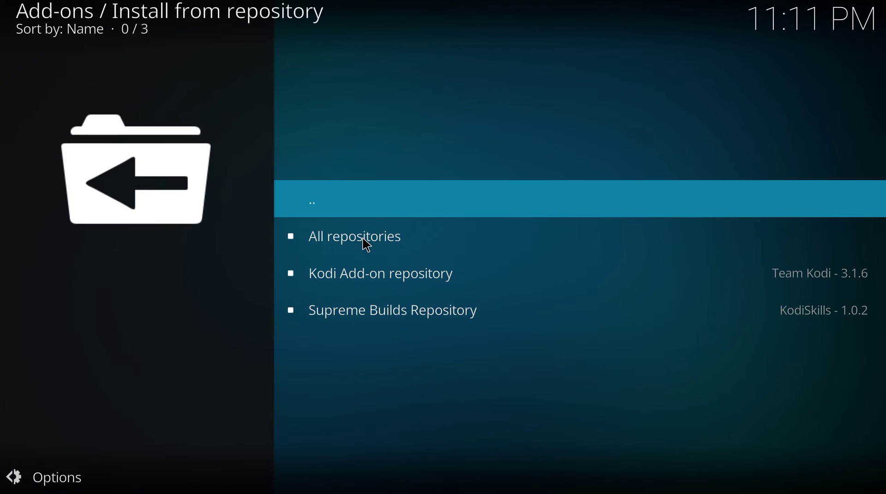
pyautogui.click(359, 311)
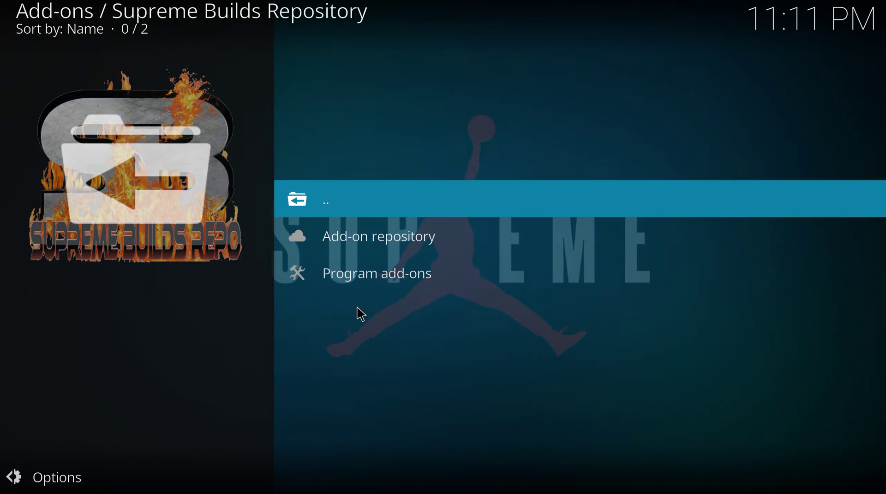
pyautogui.click(382, 276)
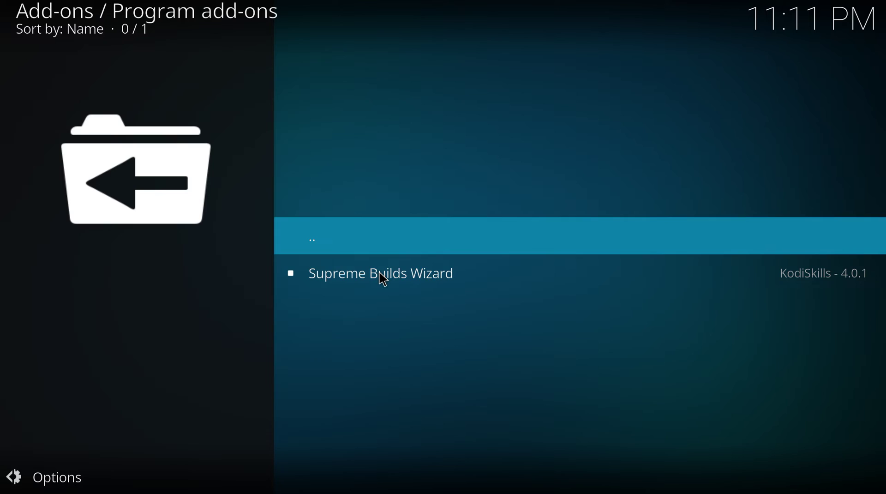
pyautogui.click(383, 280)
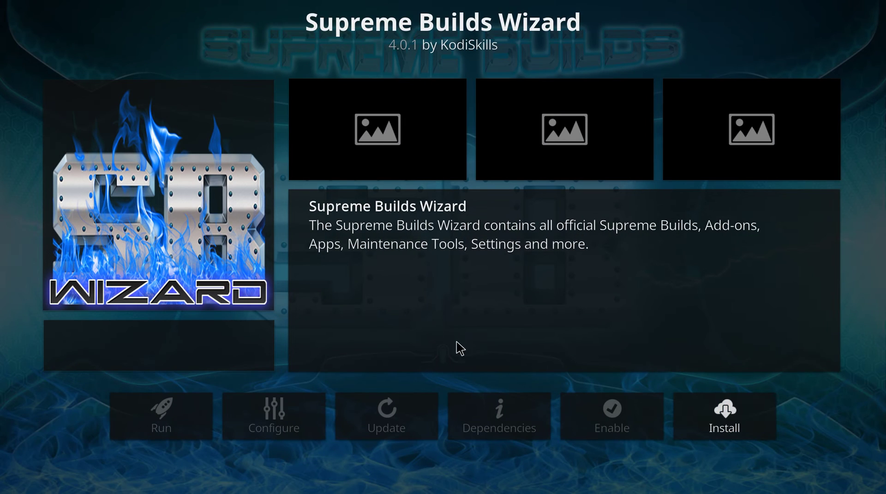
pyautogui.click(729, 417)
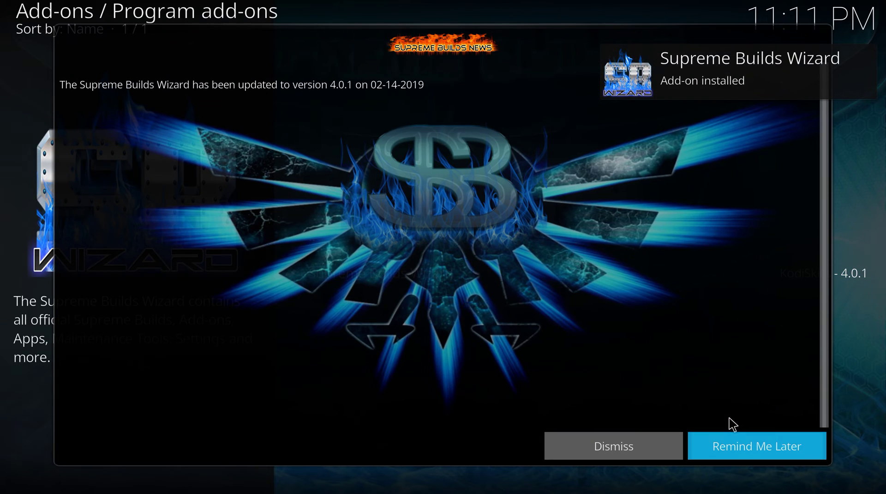
pyautogui.click(625, 436)
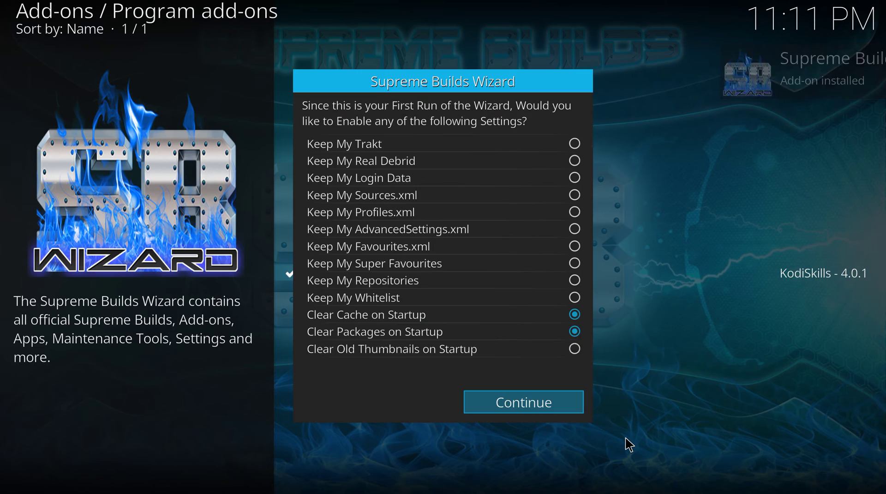
# - Accept the wizard's first-run settings with Clear Cache and Clear Packages on Startup enabled, and open its list of builds
pyautogui.click(559, 403)
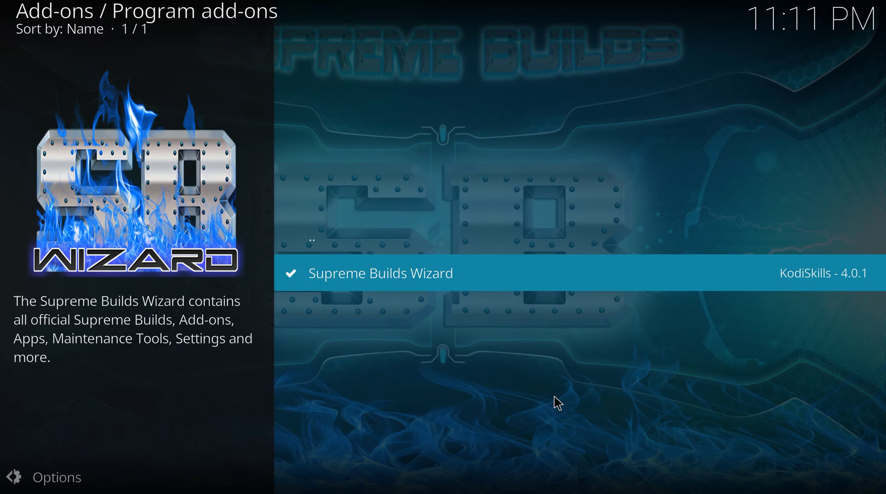
pyautogui.click(461, 319)
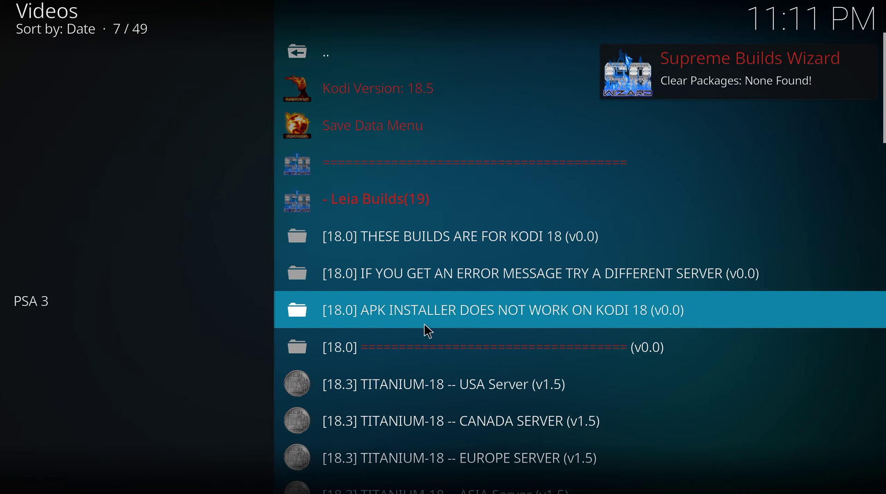
# - Look through the Leia builds for Kodi 18, covering the Titanium-18, Cell-X5 and Juggernaut-18 server entries
pyautogui.press('Down')
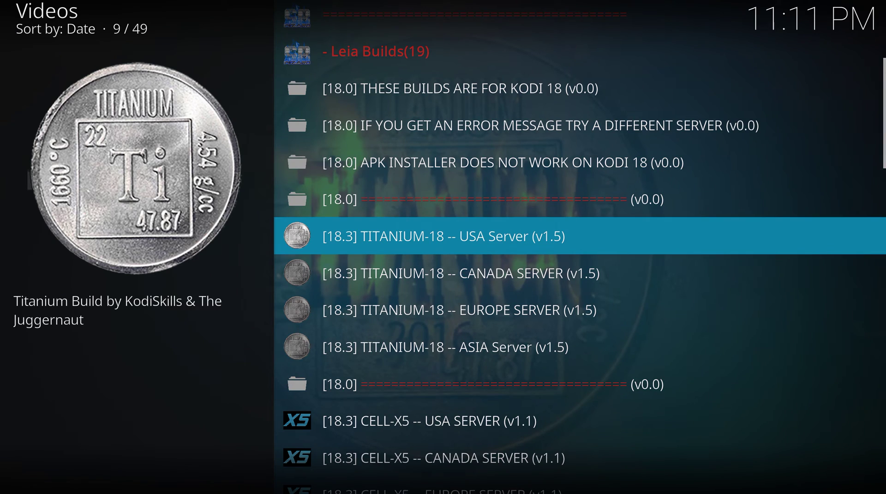
pyautogui.press('Down')
pyautogui.press('Down')
pyautogui.press('Down')
pyautogui.press('Down')
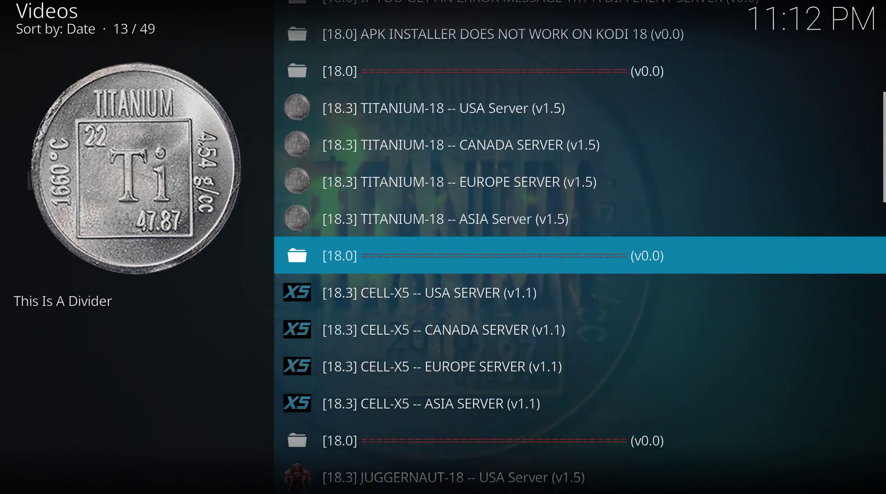
pyautogui.press('Down')
pyautogui.press('Down')
pyautogui.press('Down')
pyautogui.press('Down')
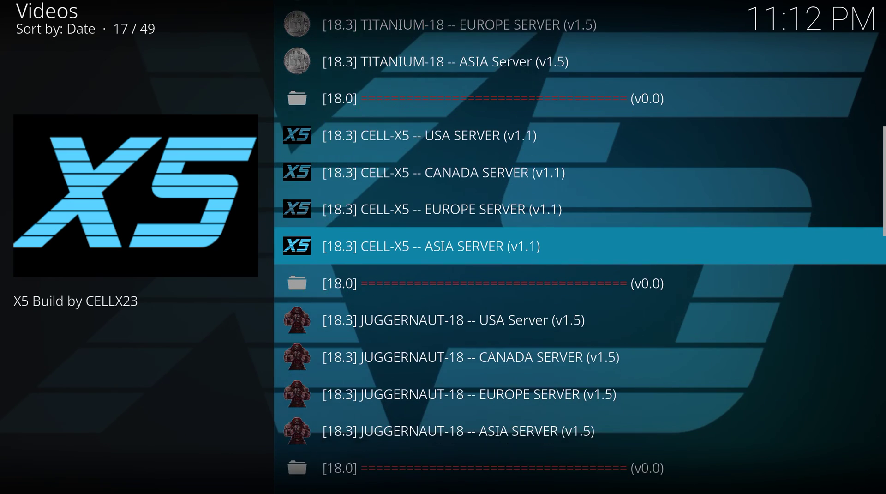
pyautogui.press('Down')
pyautogui.press('Down')
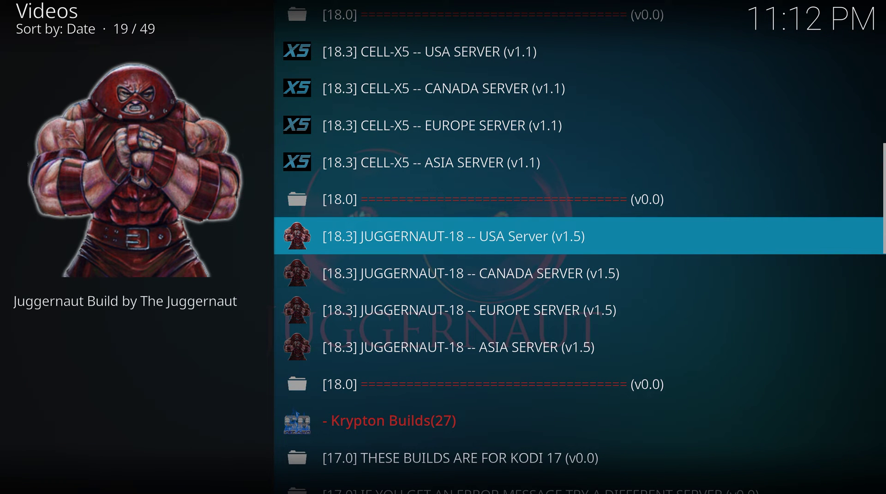
pyautogui.press('Down')
pyautogui.press('Down')
pyautogui.press('Down')
pyautogui.press('Down')
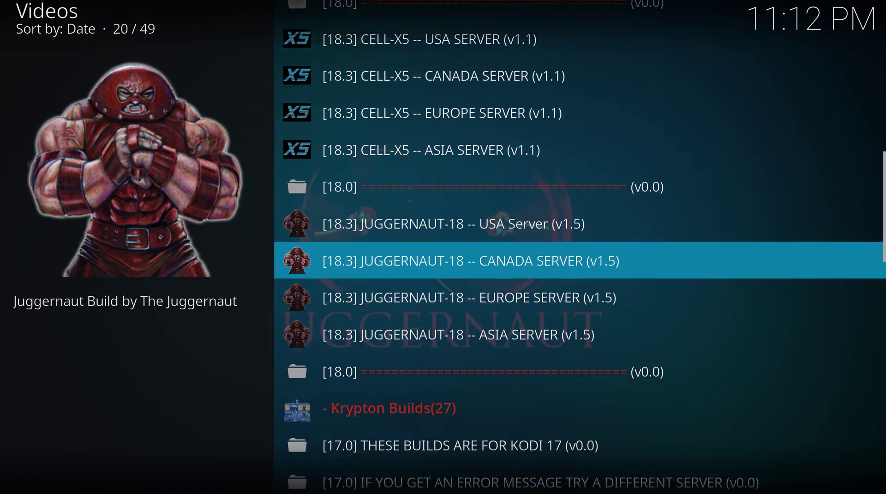
pyautogui.press('Down')
pyautogui.press('Down')
pyautogui.press('Down')
pyautogui.press('Down')
pyautogui.press('Down')
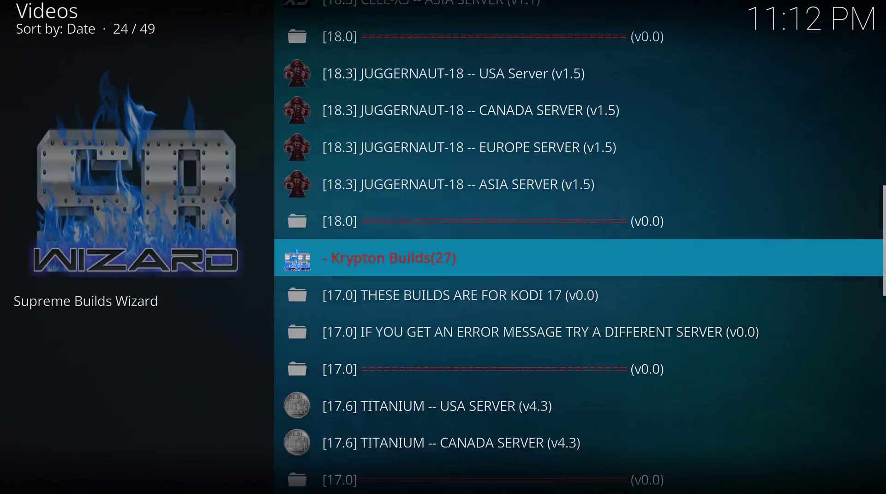
# - Look through the Krypton builds for Kodi 17, including the Titanium, Supremium and X4 server entries
pyautogui.press('Down')
pyautogui.press('Down')
pyautogui.press('Down')
pyautogui.press('Down')
pyautogui.press('Down')
pyautogui.press('Down')
pyautogui.press('Down')
pyautogui.press('Down')
pyautogui.press('Down')
pyautogui.press('Down')
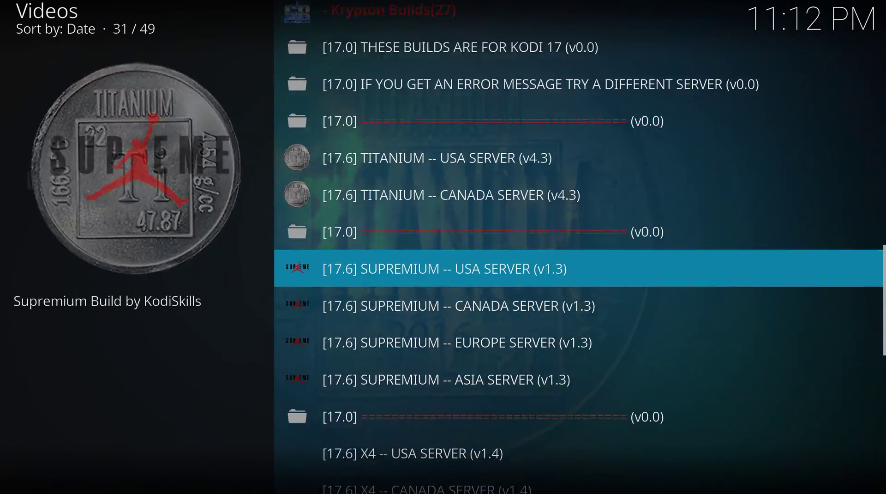
pyautogui.press('Down')
pyautogui.press('Down')
pyautogui.press('Down')
pyautogui.press('Down')
pyautogui.press('Down')
pyautogui.press('Down')
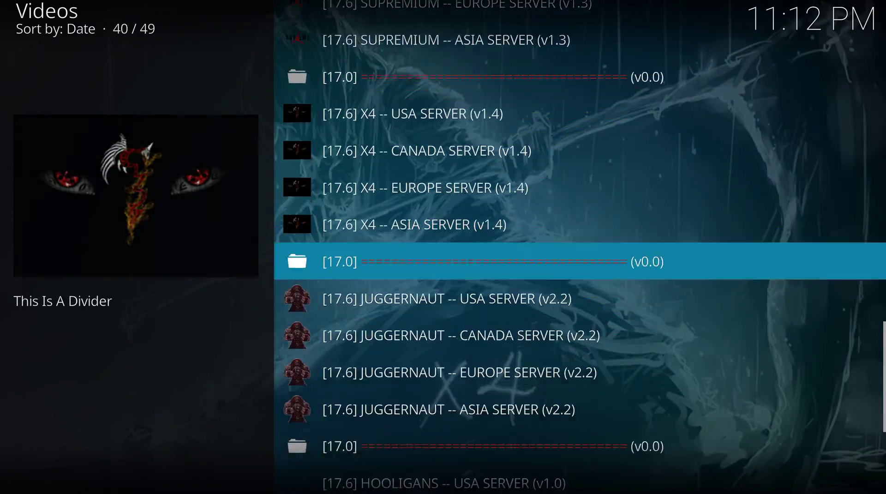
# - Return to the Leia builds and open the [18.3] JUGGERNAUT-18 -- USA Server (v1.5) build
pyautogui.press('Up')
pyautogui.press('Up')
pyautogui.press('Up')
pyautogui.press('Up')
pyautogui.press('Up')
pyautogui.press('Up')
pyautogui.press('Up')
pyautogui.press('Up')
pyautogui.press('Up')
pyautogui.press('Up')
pyautogui.press('Up')
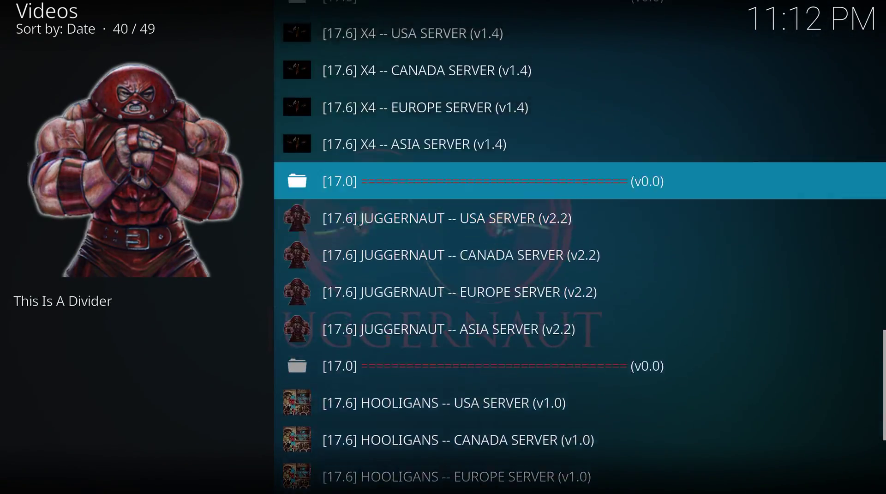
pyautogui.press('Up')
pyautogui.press('Up')
pyautogui.press('Up')
pyautogui.press('Up')
pyautogui.press('Up')
pyautogui.press('Up')
pyautogui.press('Up')
pyautogui.press('Up')
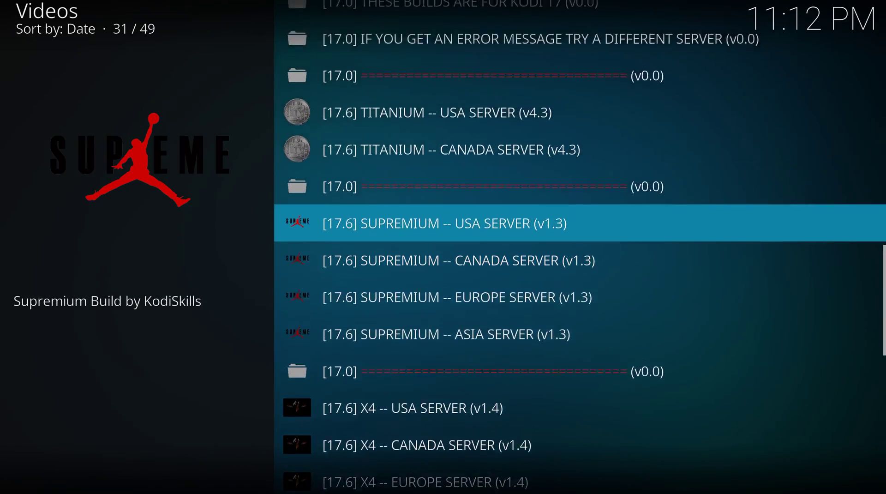
pyautogui.press('Up')
pyautogui.press('Up')
pyautogui.press('Up')
pyautogui.press('Up')
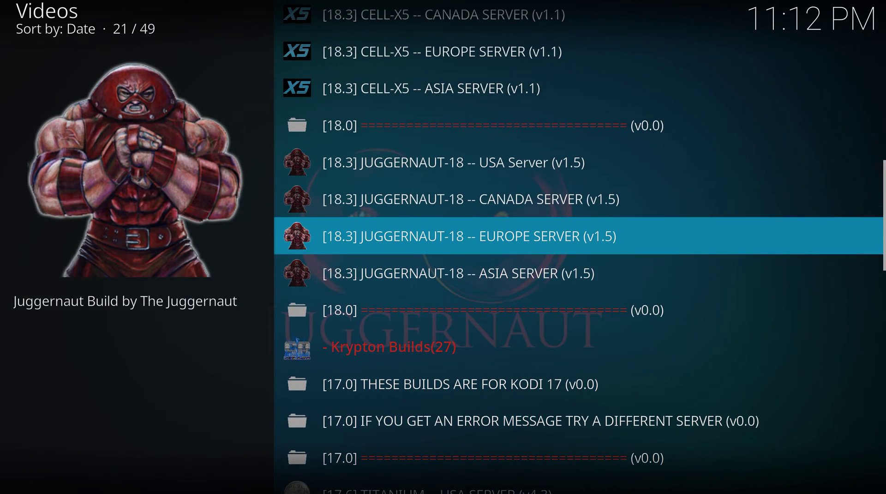
pyautogui.press('Up')
pyautogui.press('Up')
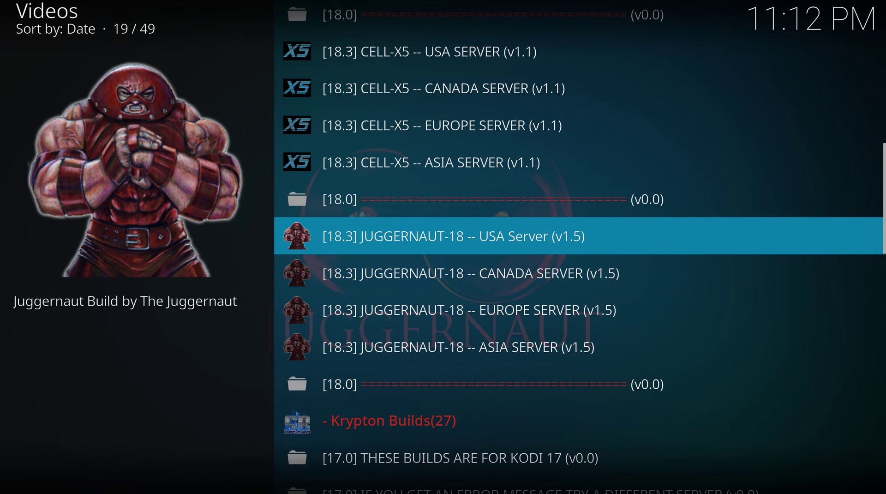
pyautogui.press('Return')
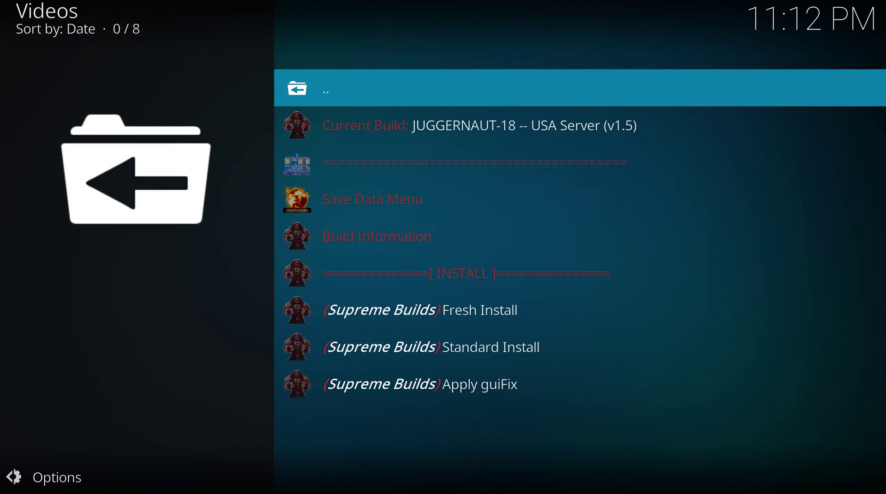
# - Start a Fresh Install of the JUGGERNAUT-18 USA Server build and agree to restore the Kodi configuration to default settings
pyautogui.press('Down')
pyautogui.press('Down')
pyautogui.press('Down')
pyautogui.press('Down')
pyautogui.press('Down')
pyautogui.press('Down')
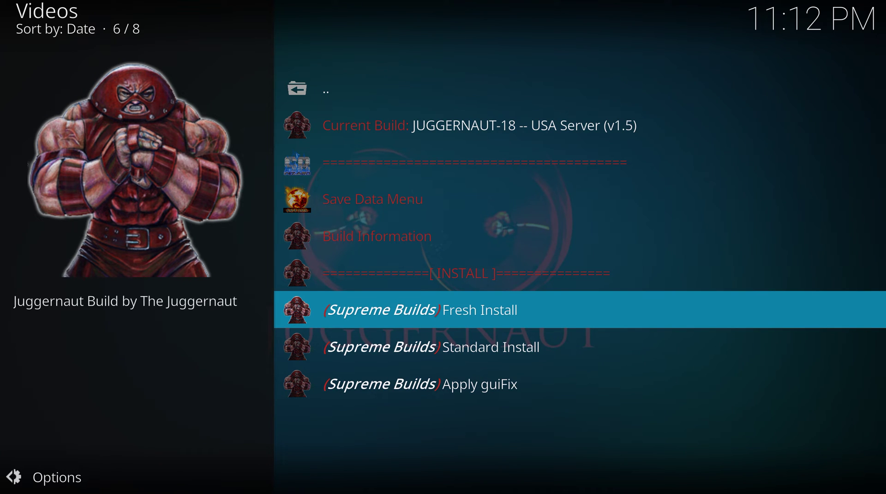
pyautogui.press('Down')
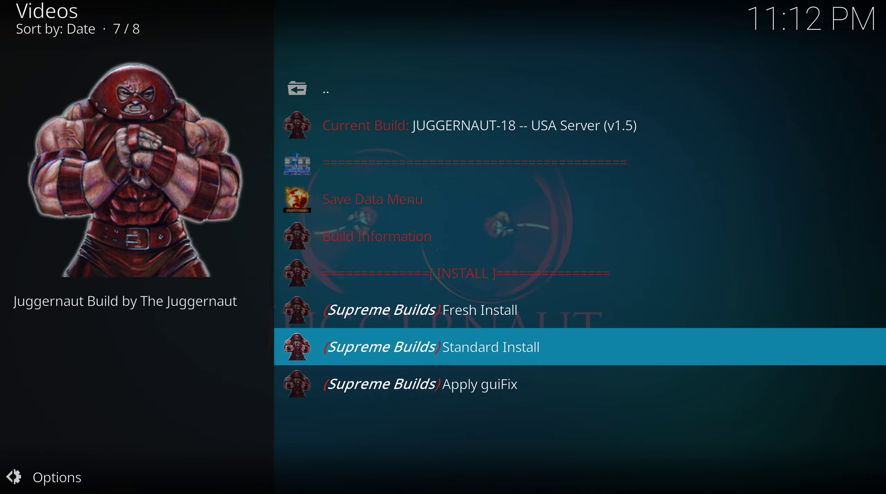
pyautogui.press('Up')
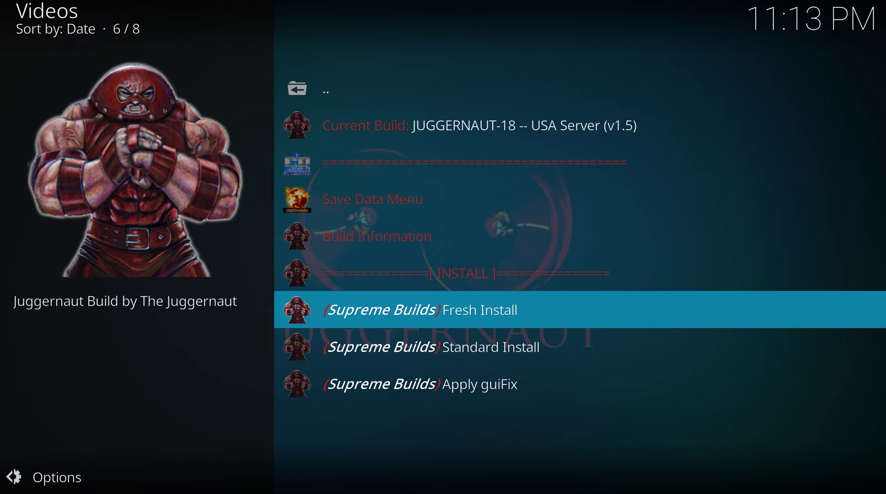
pyautogui.press('Return')
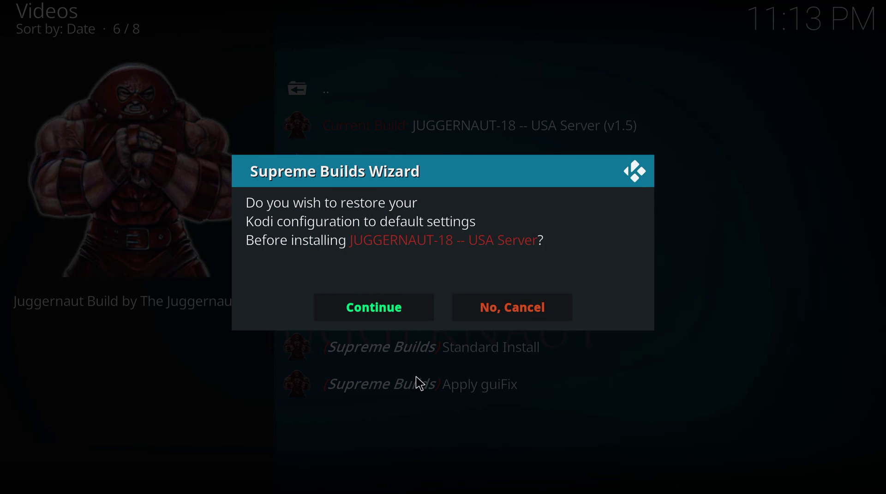
pyautogui.click(394, 308)
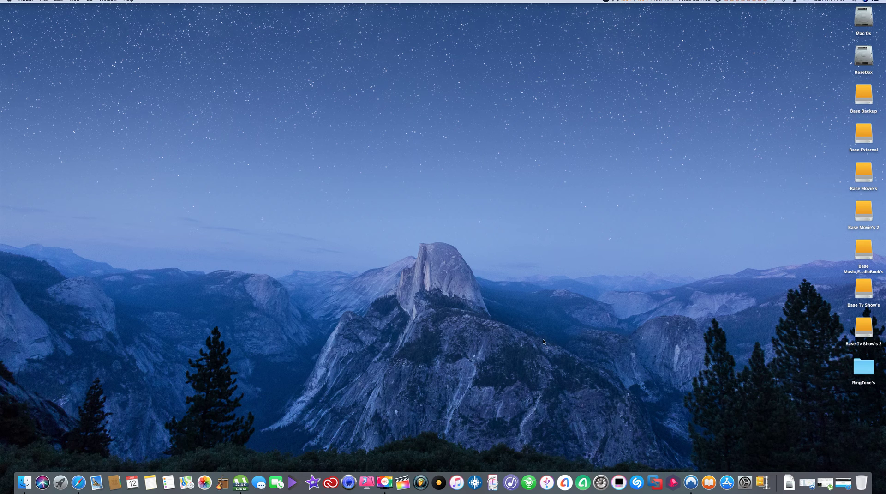
# - Relaunch Kodi from the last page of Launchpad on the Mac
pyautogui.press('F4')
pyautogui.hscroll(3, 676, 342)
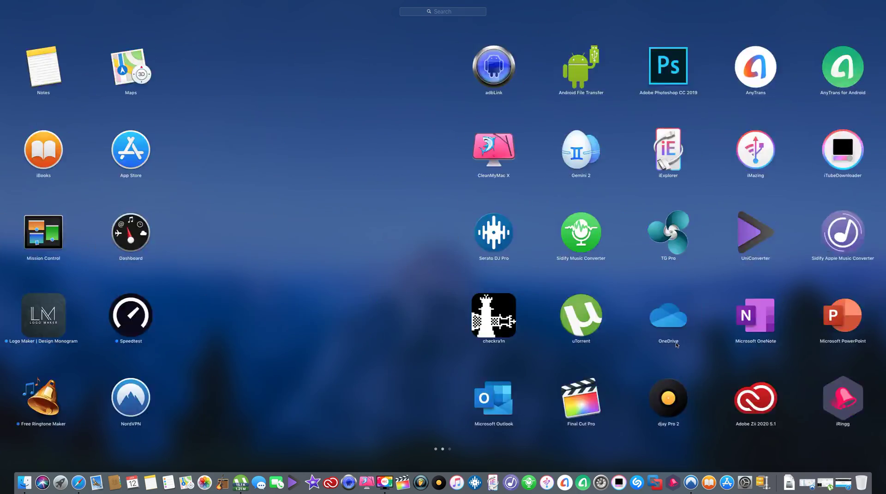
pyautogui.hscroll(3, 676, 342)
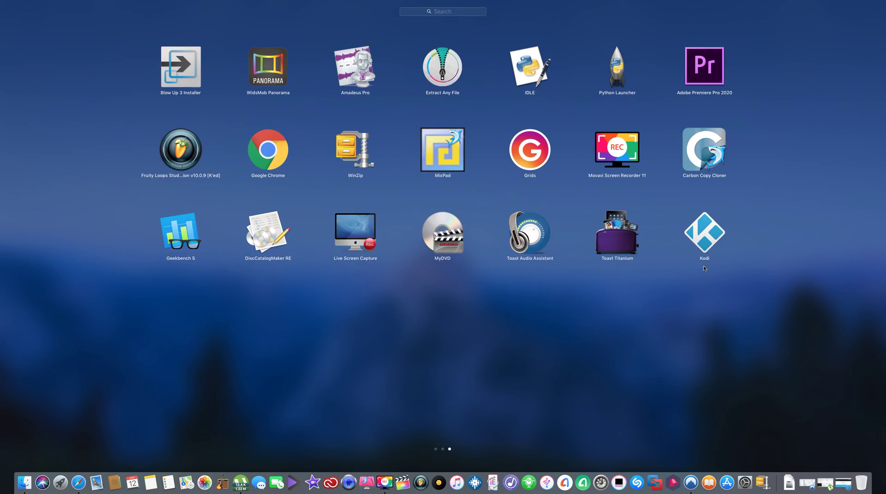
pyautogui.click(706, 254)
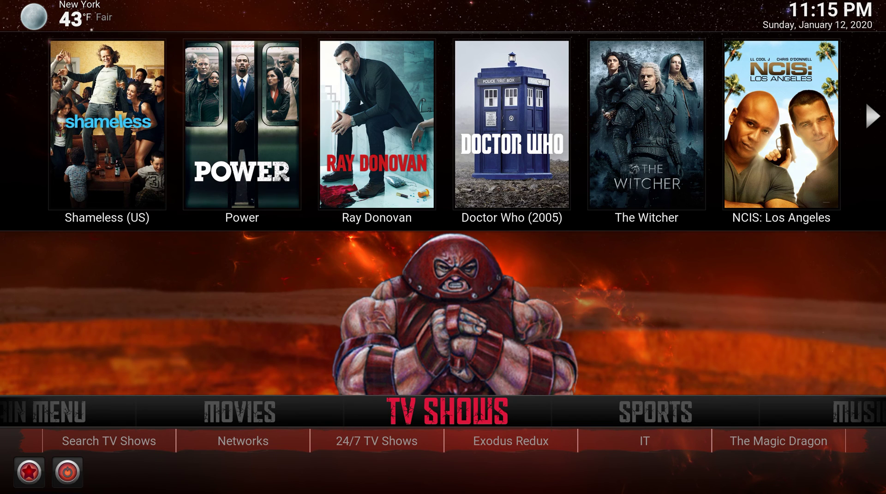
# - Look through the Juggernaut build's home sections: Movies, TV Shows, Main Menu, Favourites, Jugg Jr's, Music and Sports
pyautogui.press('Left')
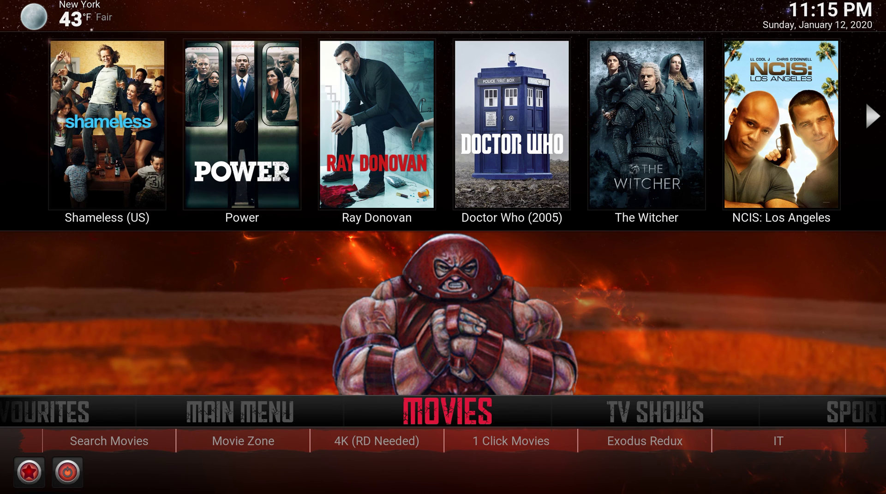
pyautogui.press('Right')
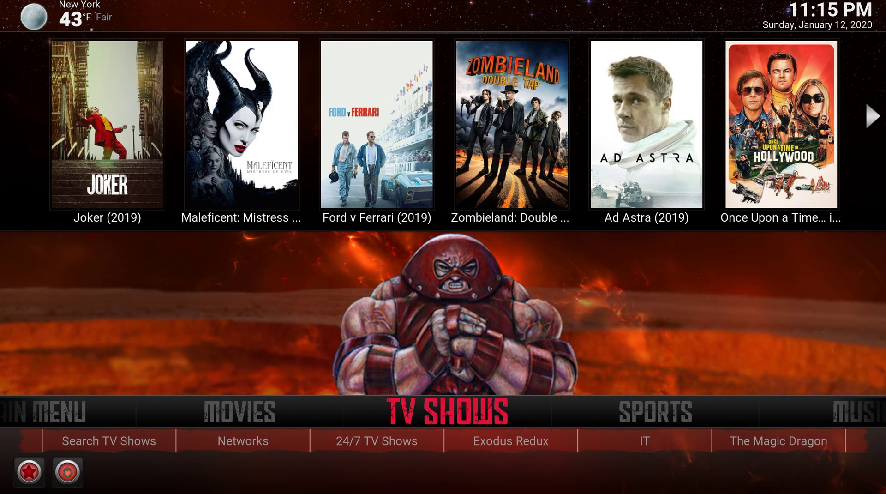
pyautogui.press('Left')
pyautogui.press('Left')
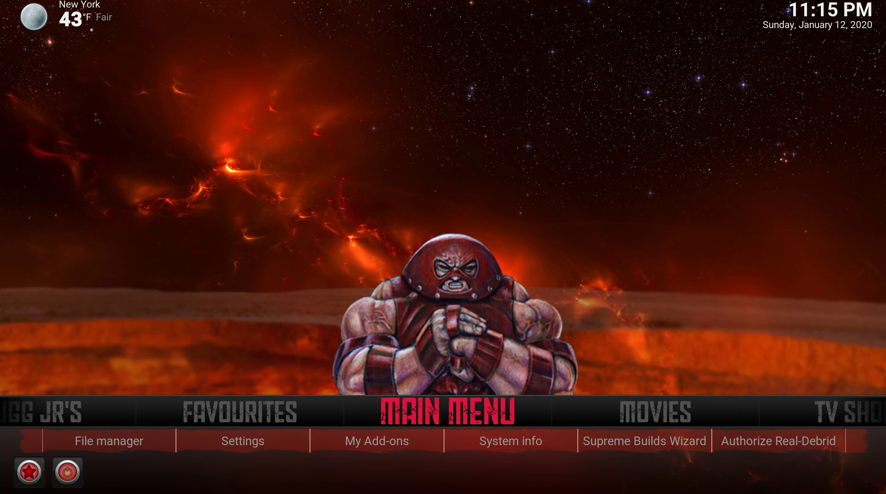
pyautogui.press('Left')
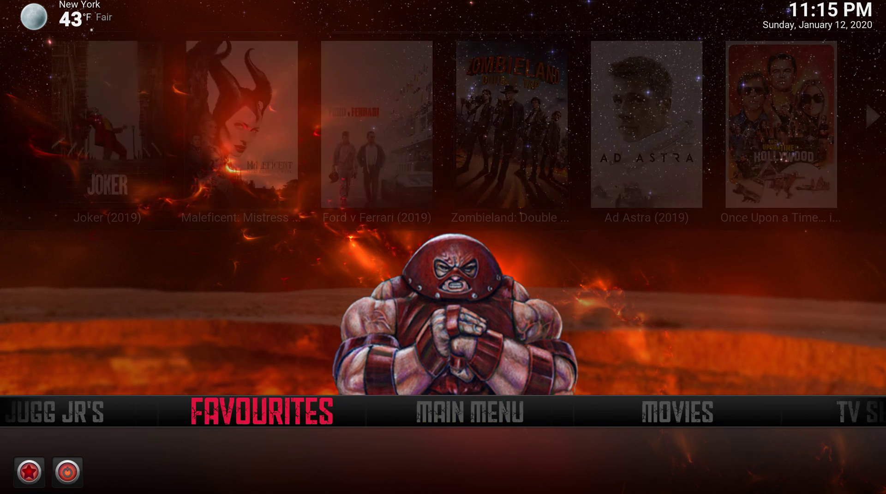
pyautogui.press('Left')
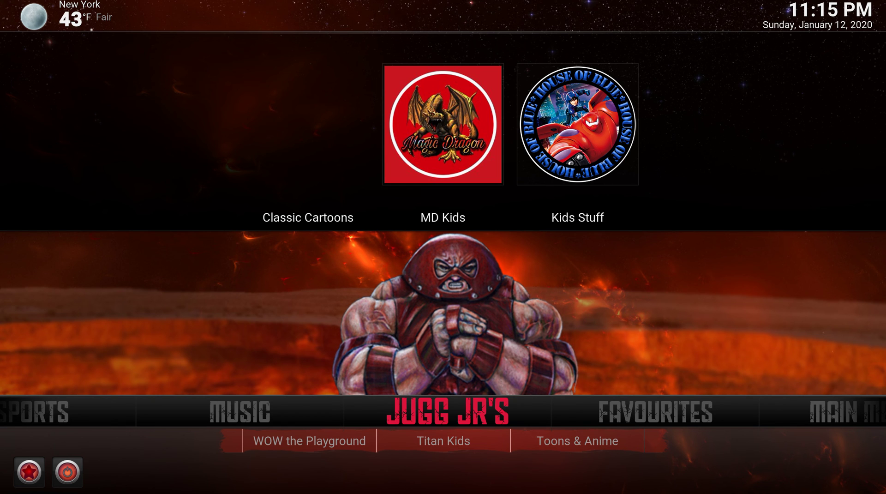
pyautogui.press('Left')
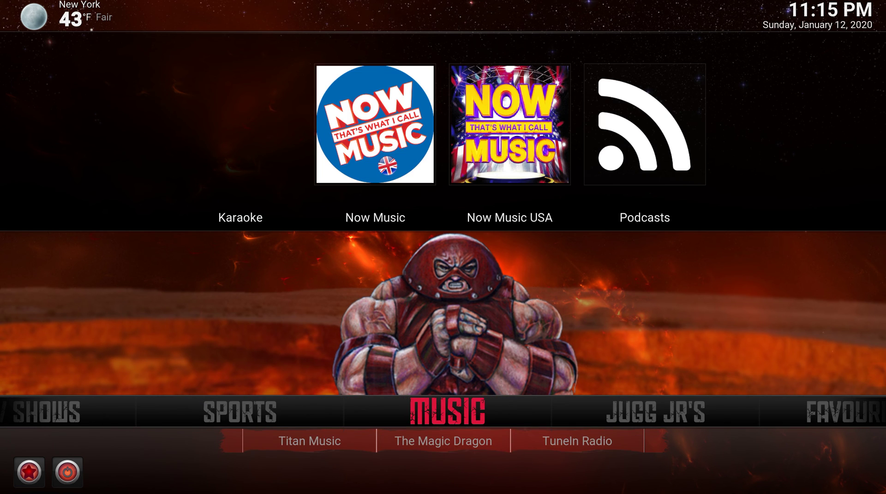
pyautogui.press('Left')
pyautogui.press('Left')
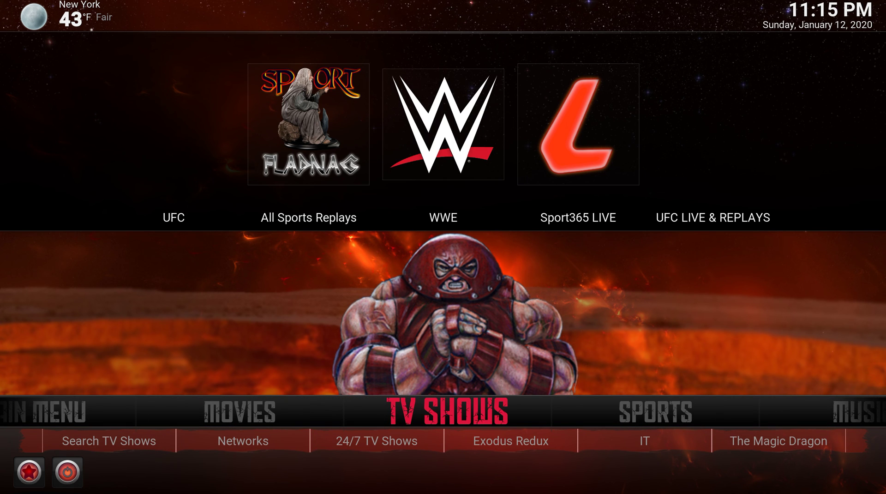
pyautogui.press('Left')
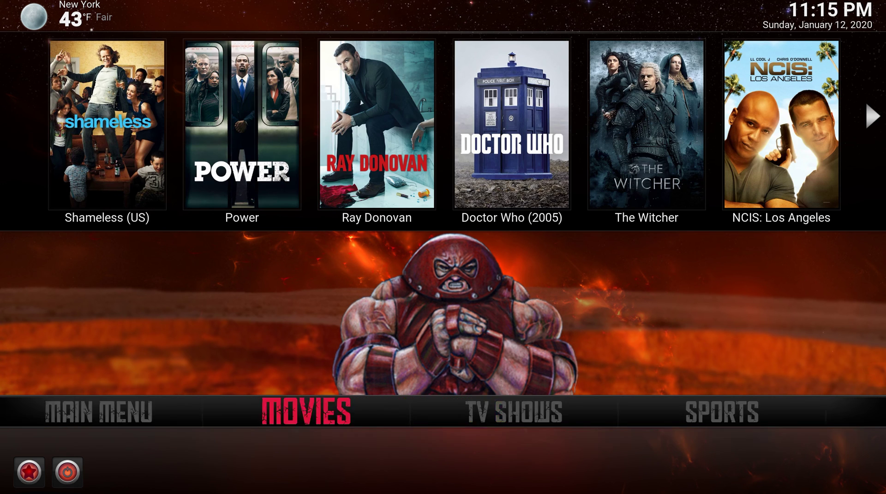